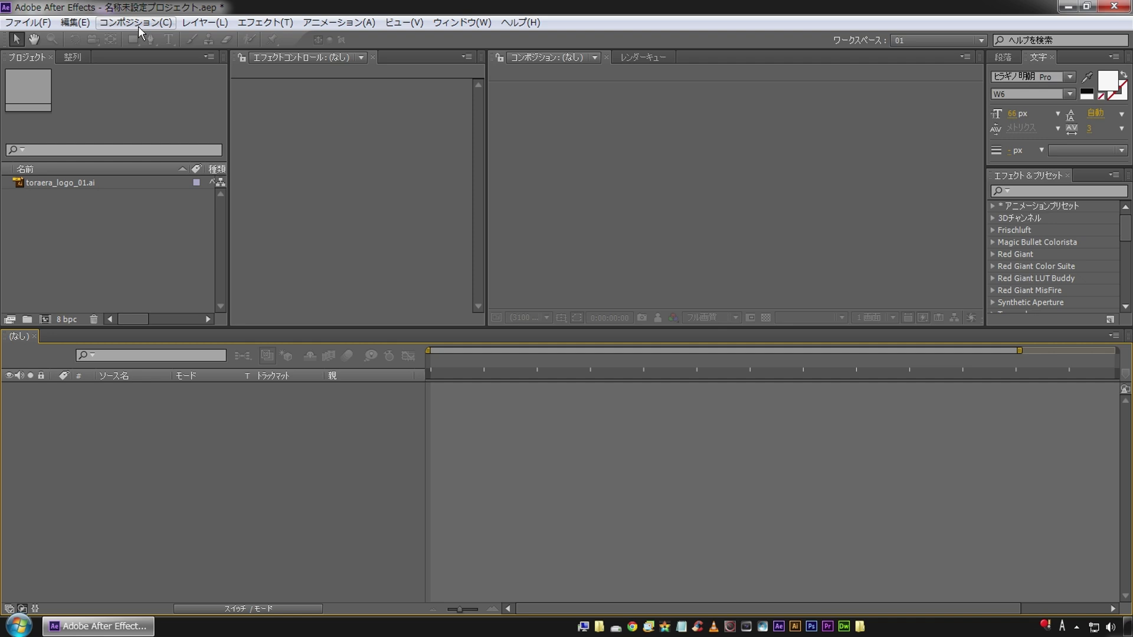
Create a new 1280×720 composition named text_01.
click(138, 28)
click(147, 37)
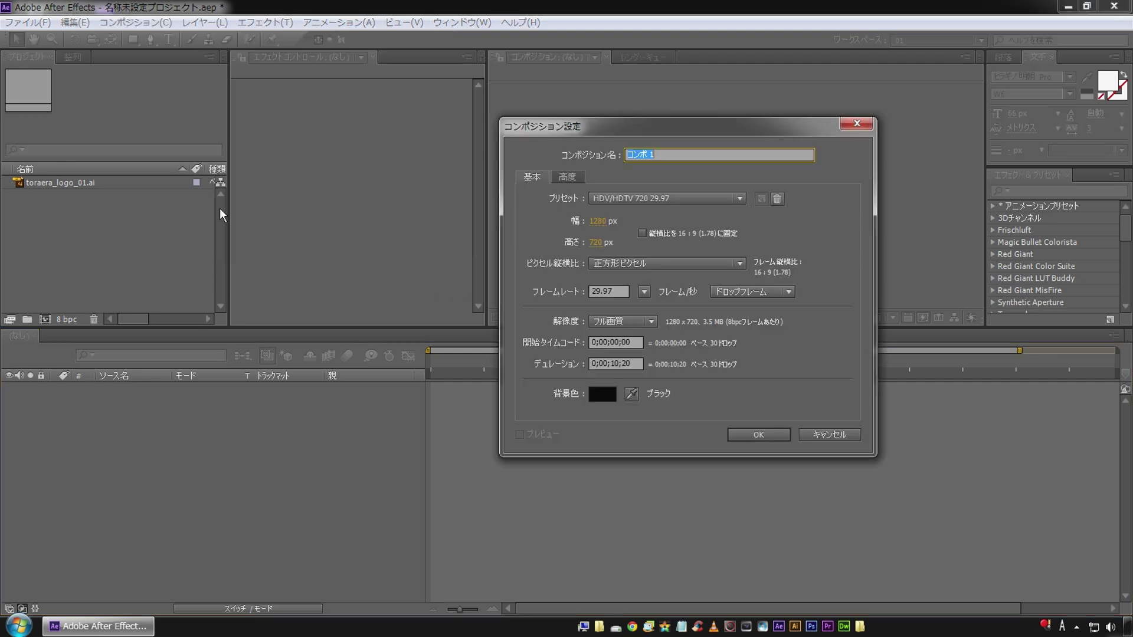
text(text_01)
key(Return)
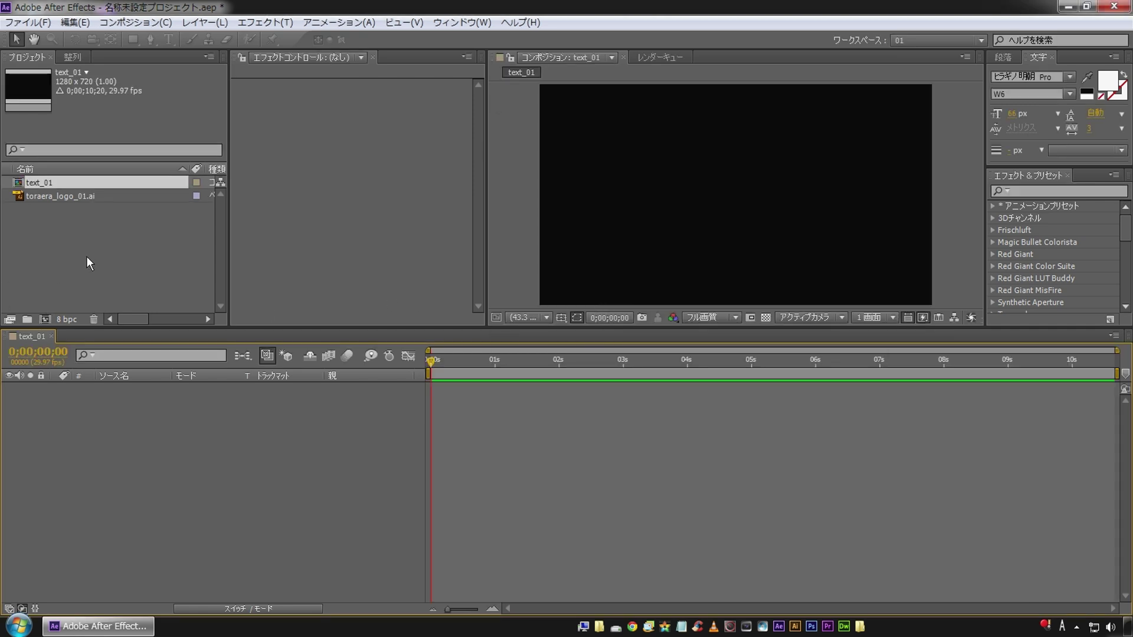
Place toraera_logo_01.ai in text_01 and scale the logo to 65%.
drag(51, 196, 158, 426)
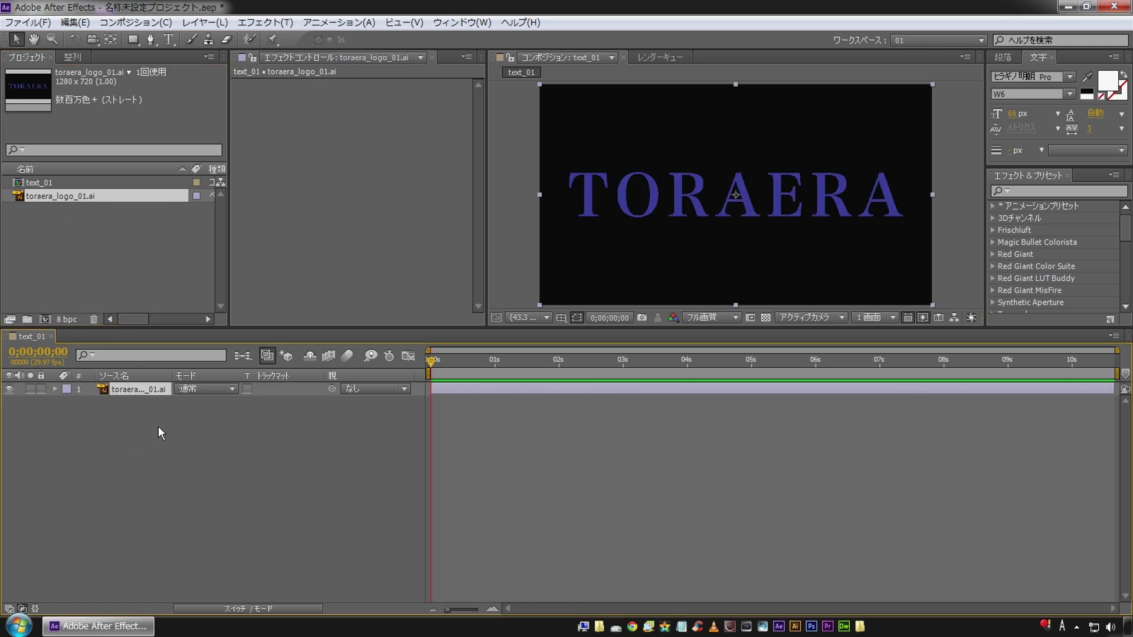
key(s)
drag(201, 403, 172, 402)
click(201, 483)
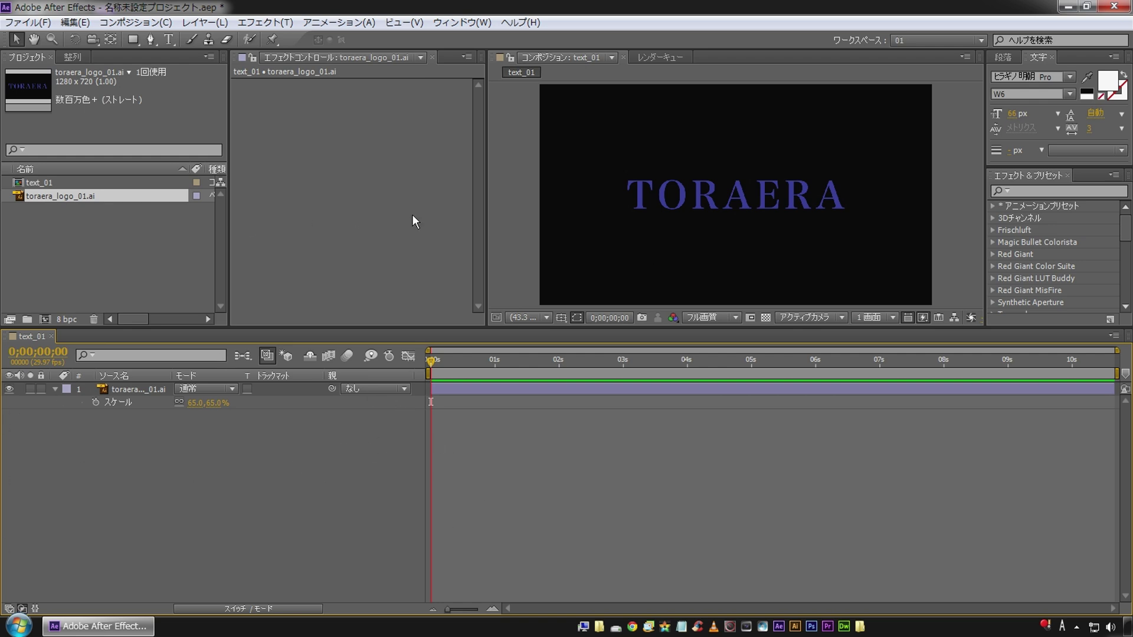
click(166, 26)
Create a new composition named burst_01.
click(160, 38)
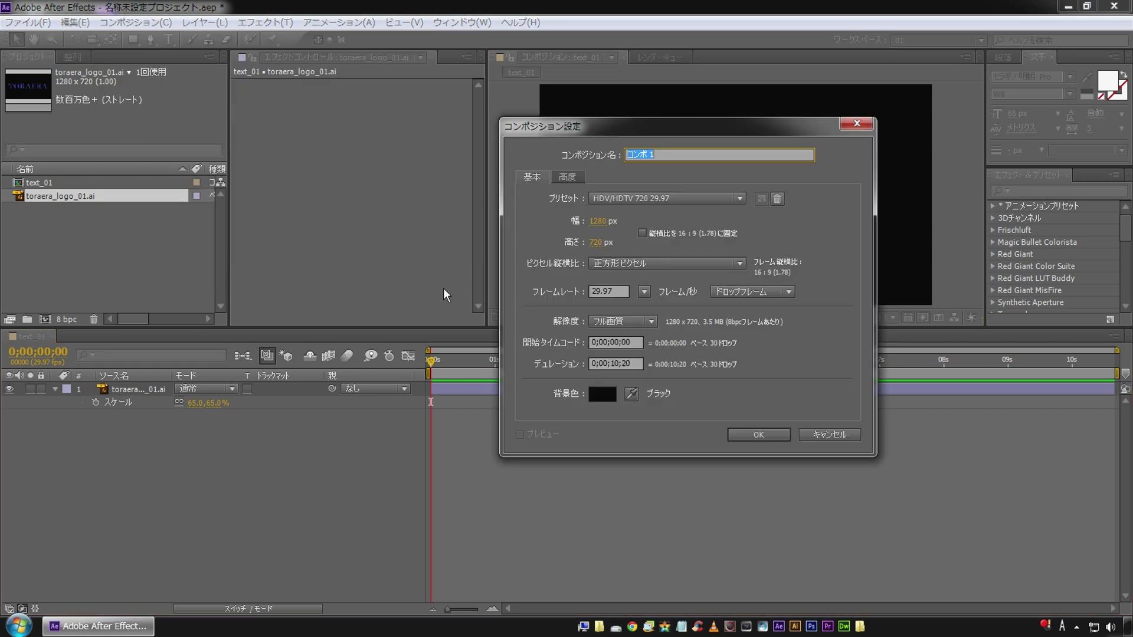
text(burst_01)
key(Return)
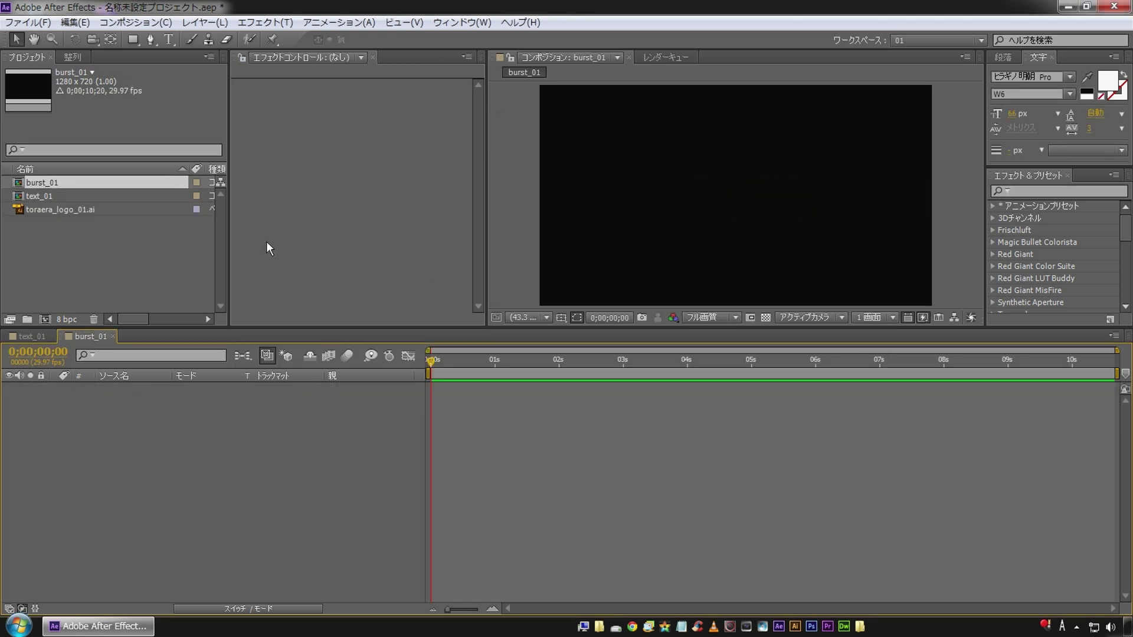
Add the text_01 composition as a layer in burst_01 and duplicate it.
drag(34, 195, 151, 440)
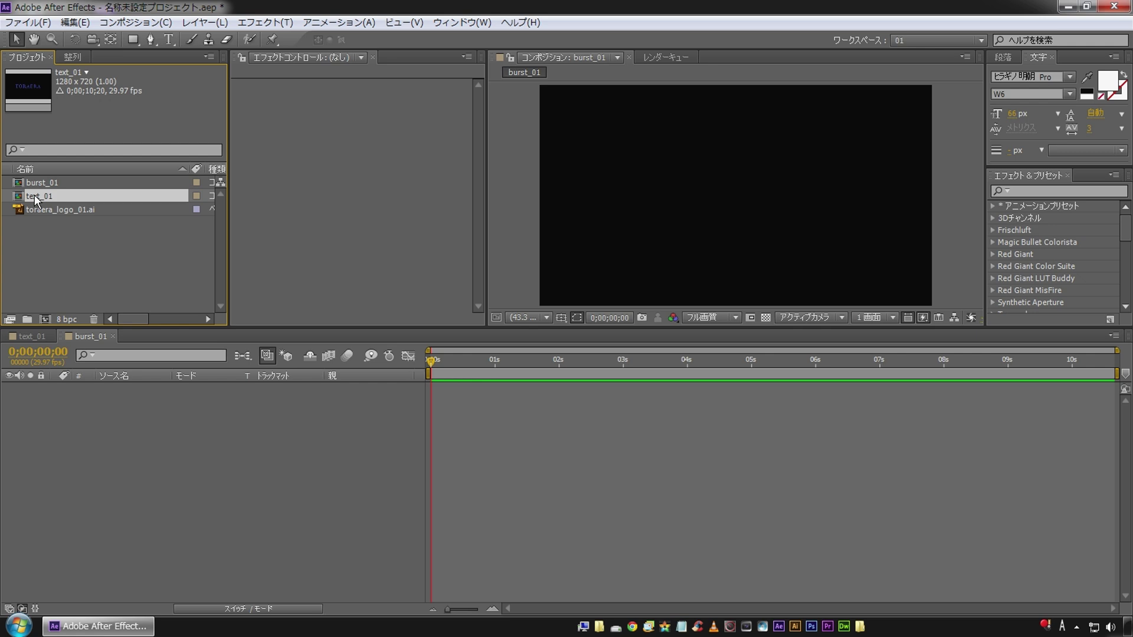
click(134, 478)
click(119, 390)
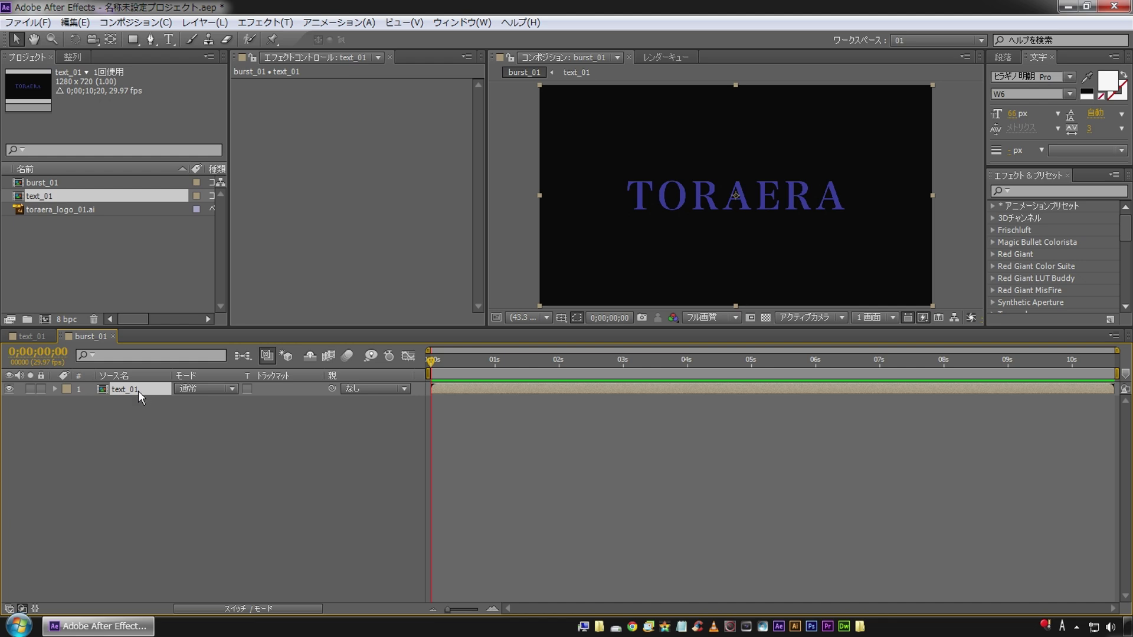
key(ctrl+d)
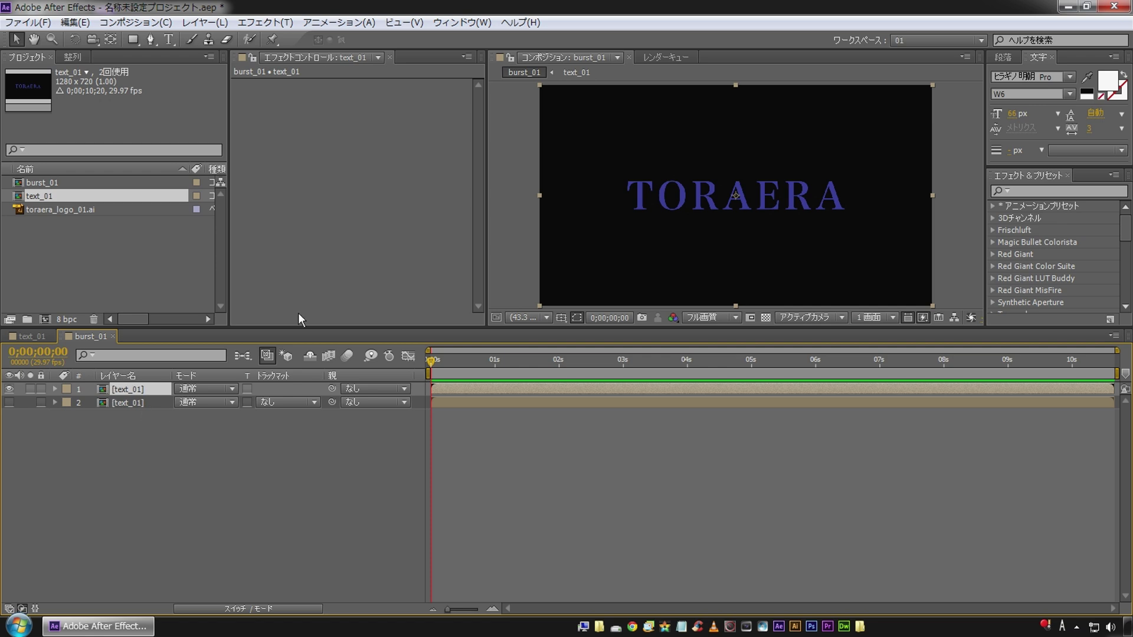
Apply CC Light Burst 2.5 to the top layer and move its Center X to 168.
right_click(324, 104)
mouse_move(394, 588)
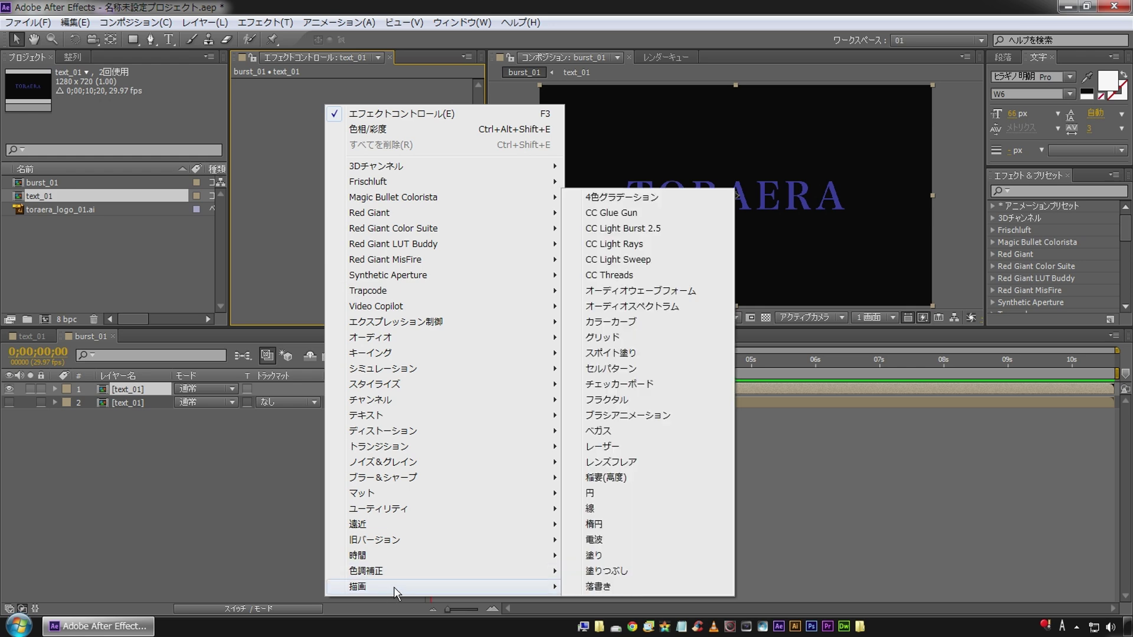
click(633, 231)
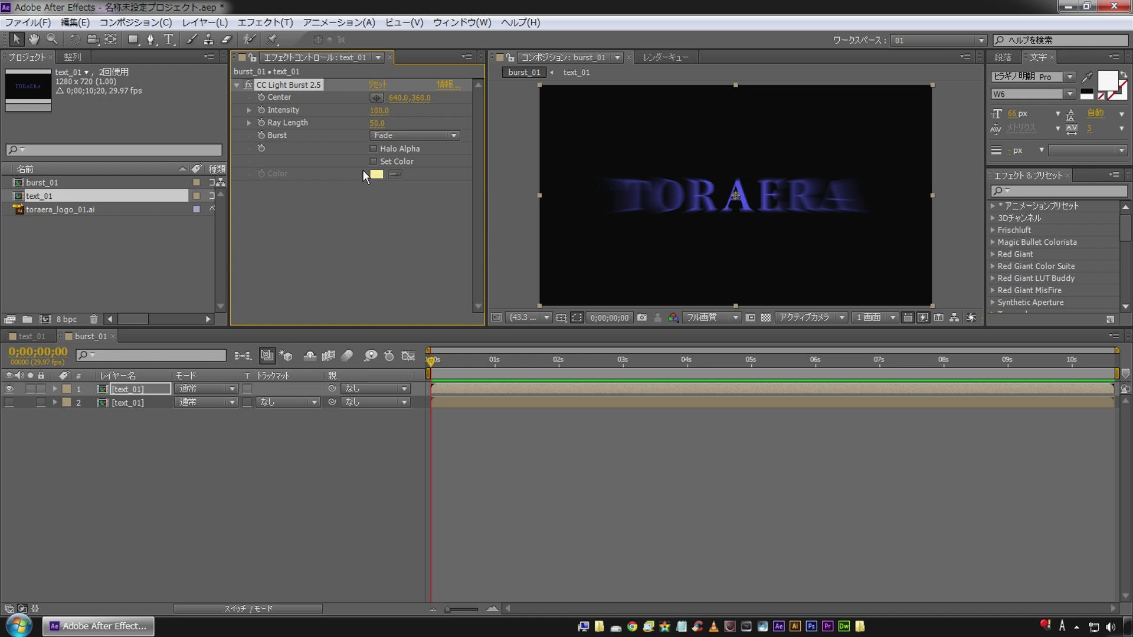
drag(403, 105, 111, 92)
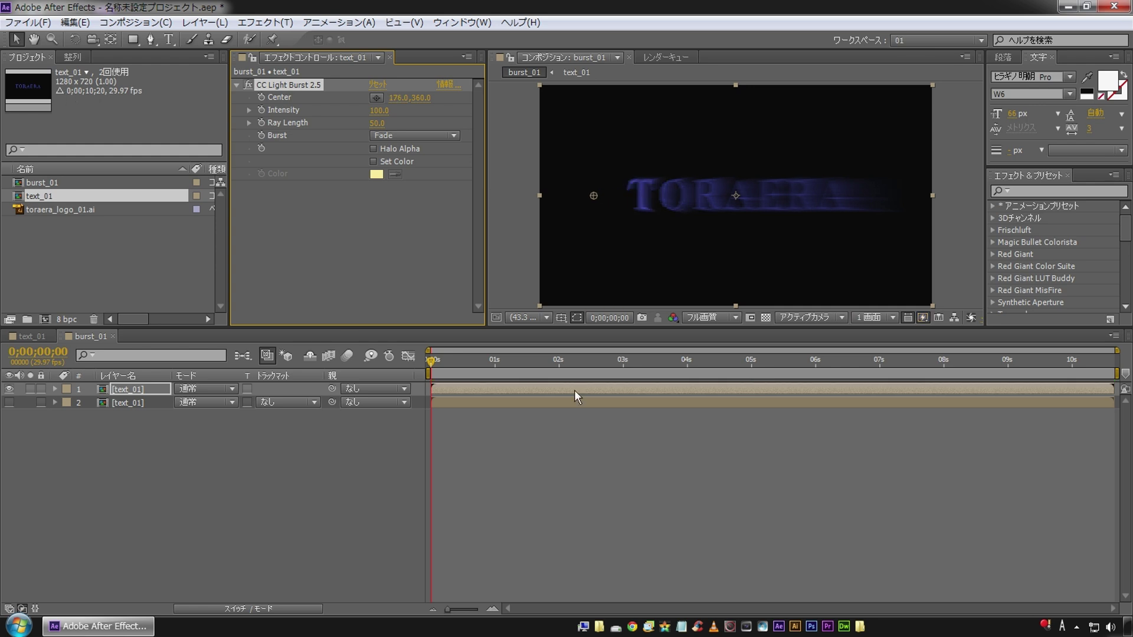
Render the viewer at half resolution and move the time indicator to 3 s.
click(711, 318)
click(760, 372)
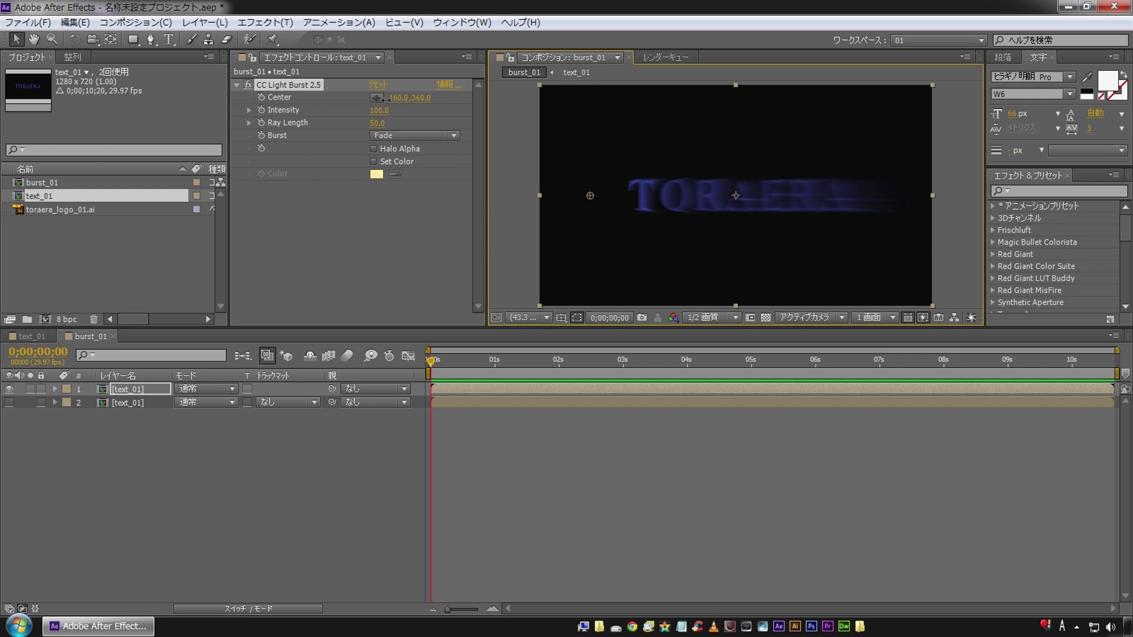
click(363, 122)
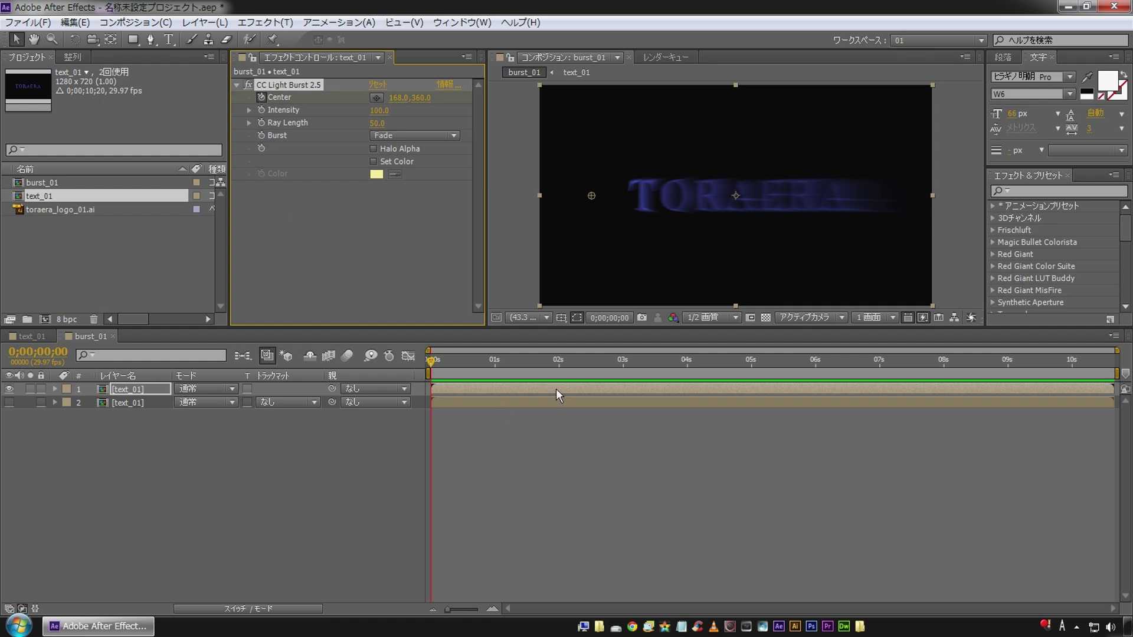
click(624, 368)
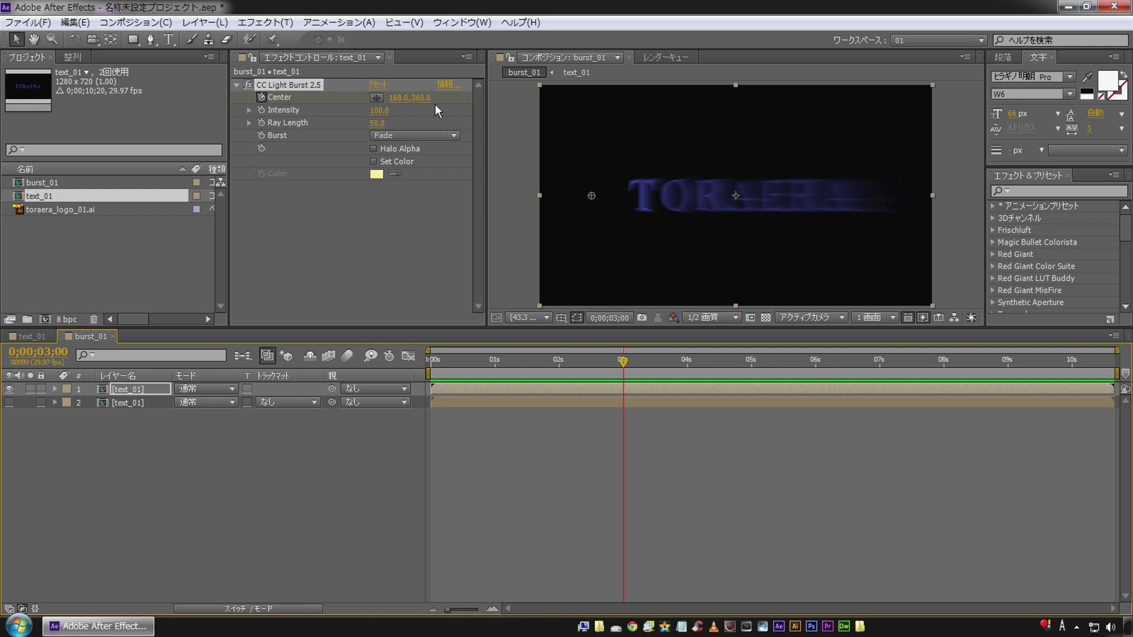
Keyframe the burst Center at 570, 360 at 3 s and preview the sweep.
mouse_move(396, 106)
mouse_down()
mouse_move(889, 99)
mouse_move(458, 119)
mouse_up()
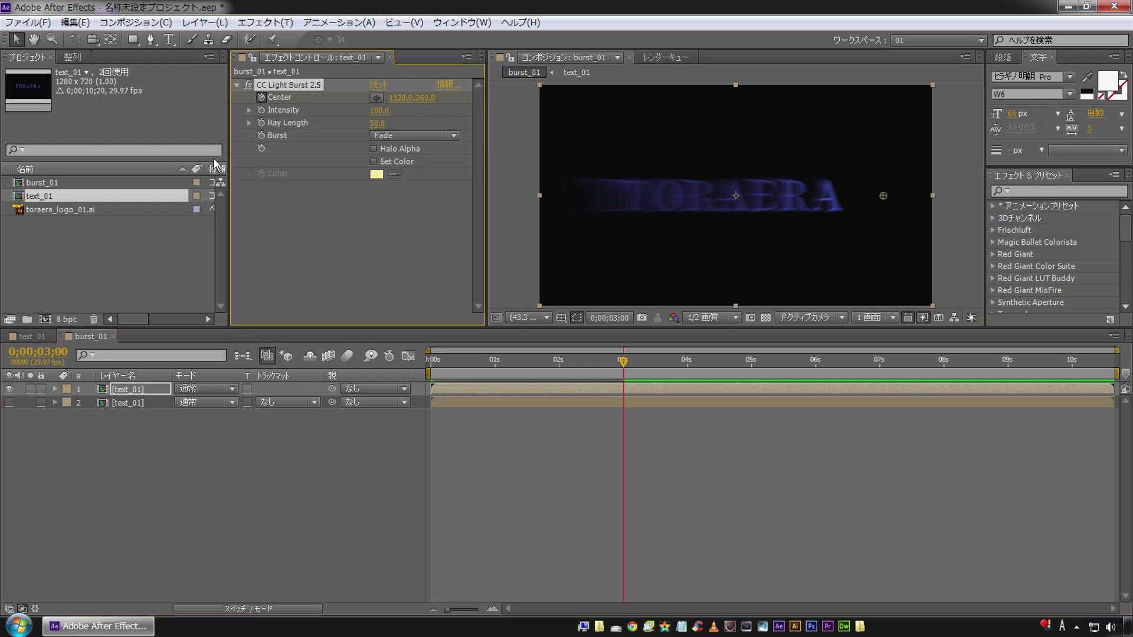
key(KP_0)
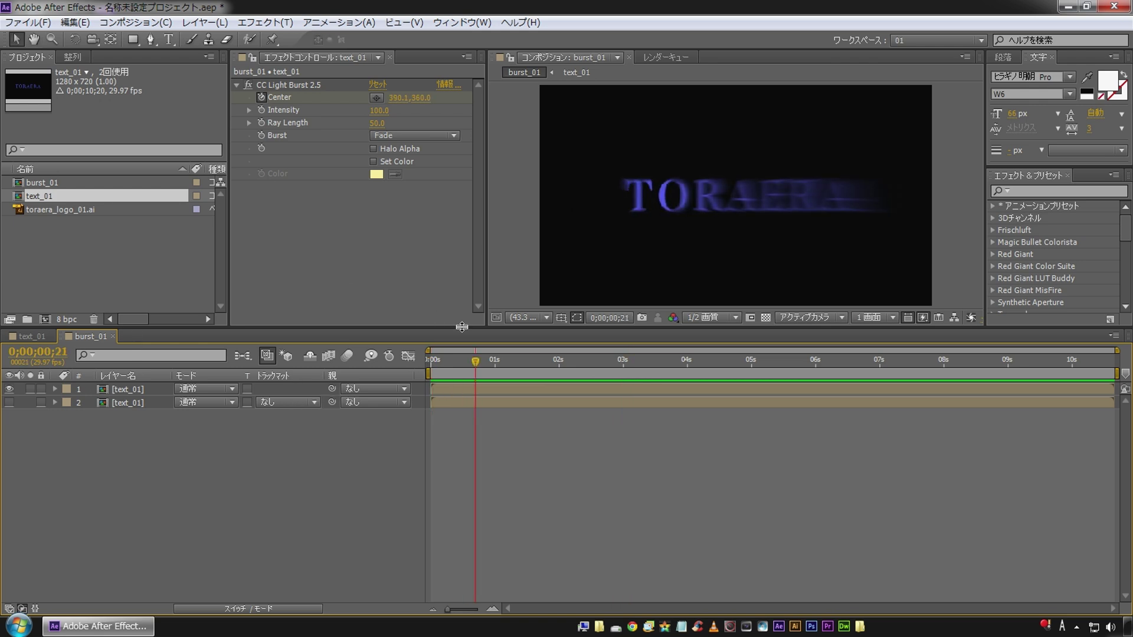
drag(477, 362, 513, 362)
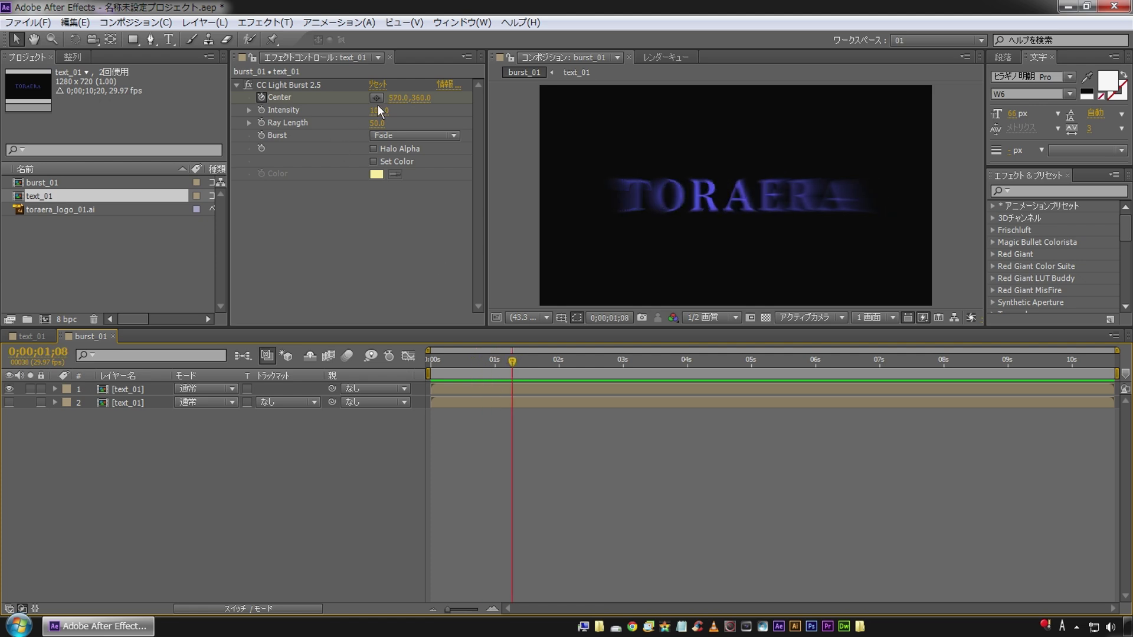
Set burst Intensity to 250 and Ray Length to 150, then replay from the start.
click(378, 110)
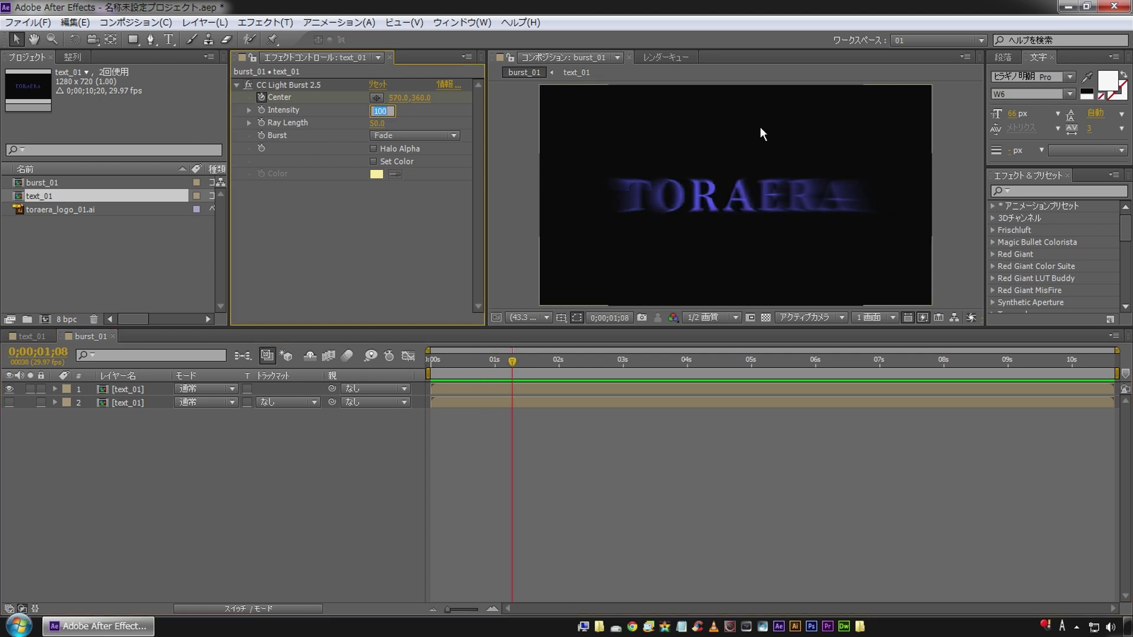
text(250)
key(Return)
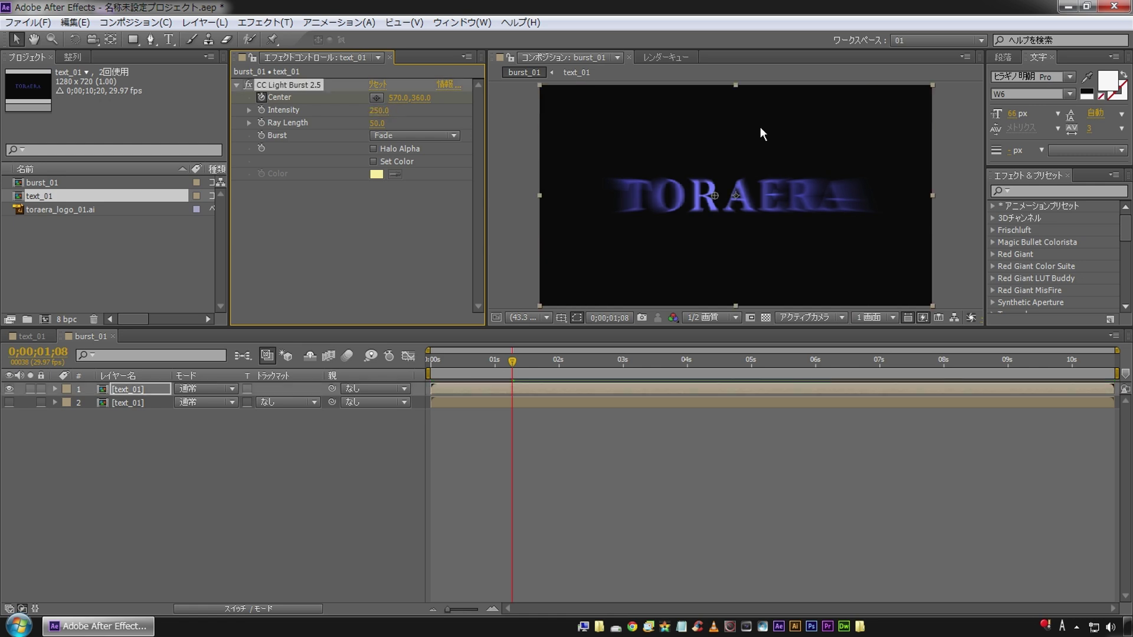
click(378, 123)
text(150)
key(Return)
click(403, 401)
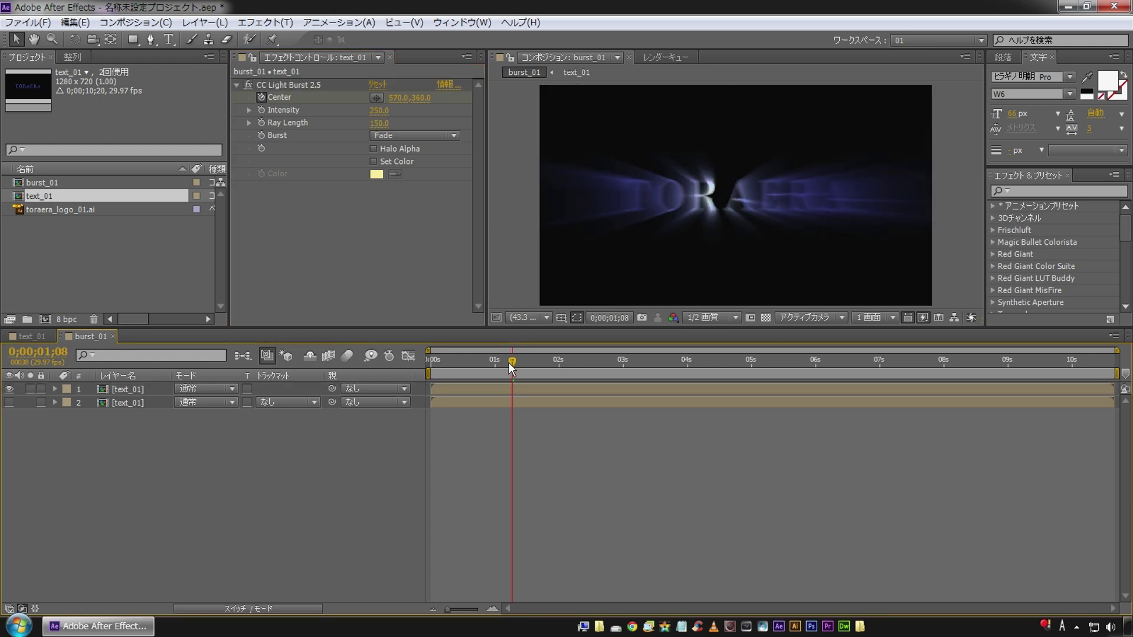
key(Home)
key(space)
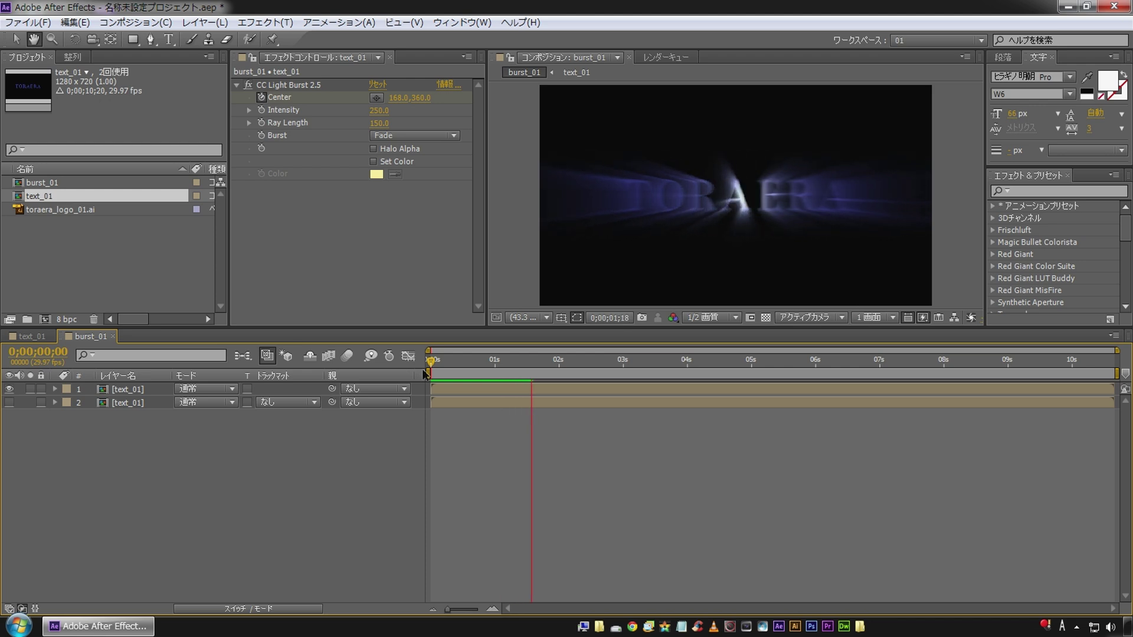
key(space)
Keyframe the top layer's Opacity at 0% at 0 s and 100% at 15 frames.
click(115, 389)
key(t)
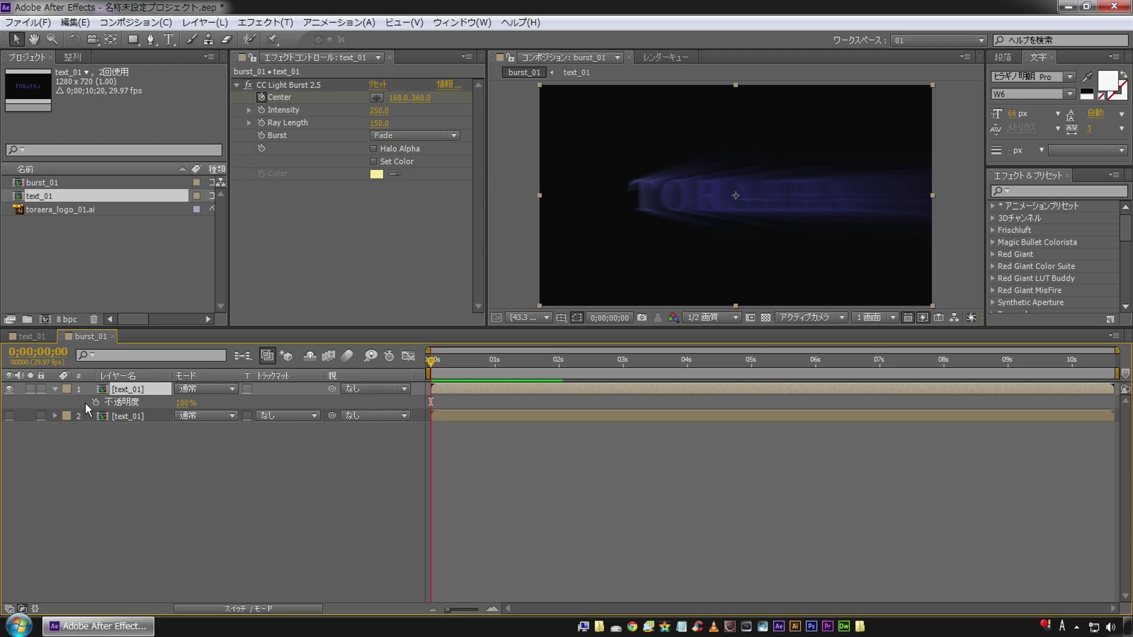
click(95, 402)
click(185, 403)
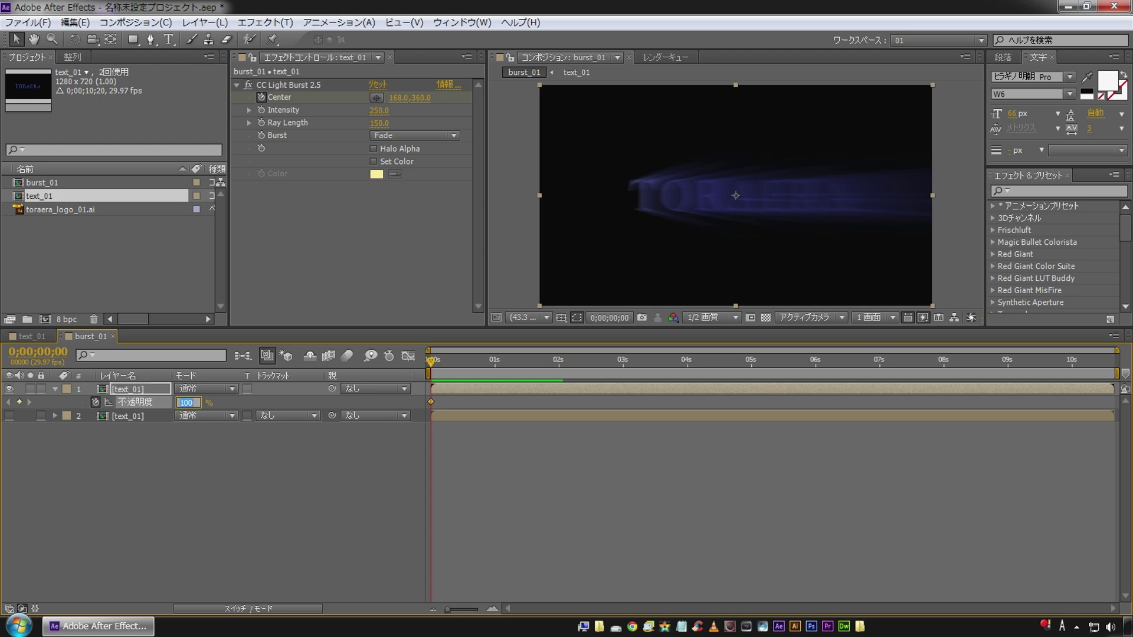
text(0)
key(Return)
click(462, 364)
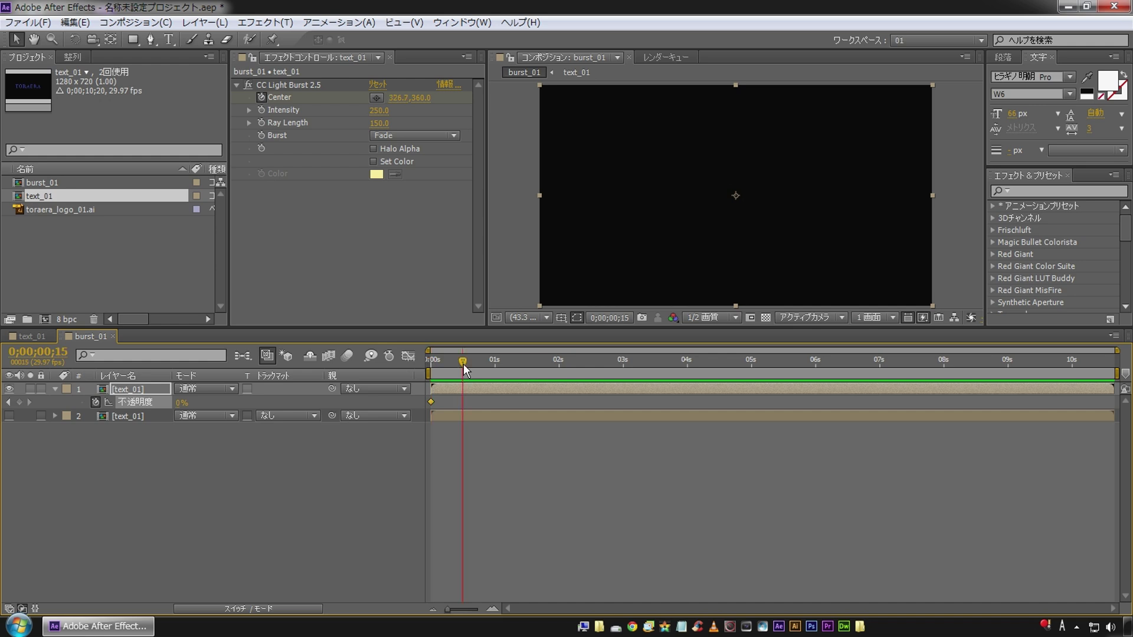
click(183, 403)
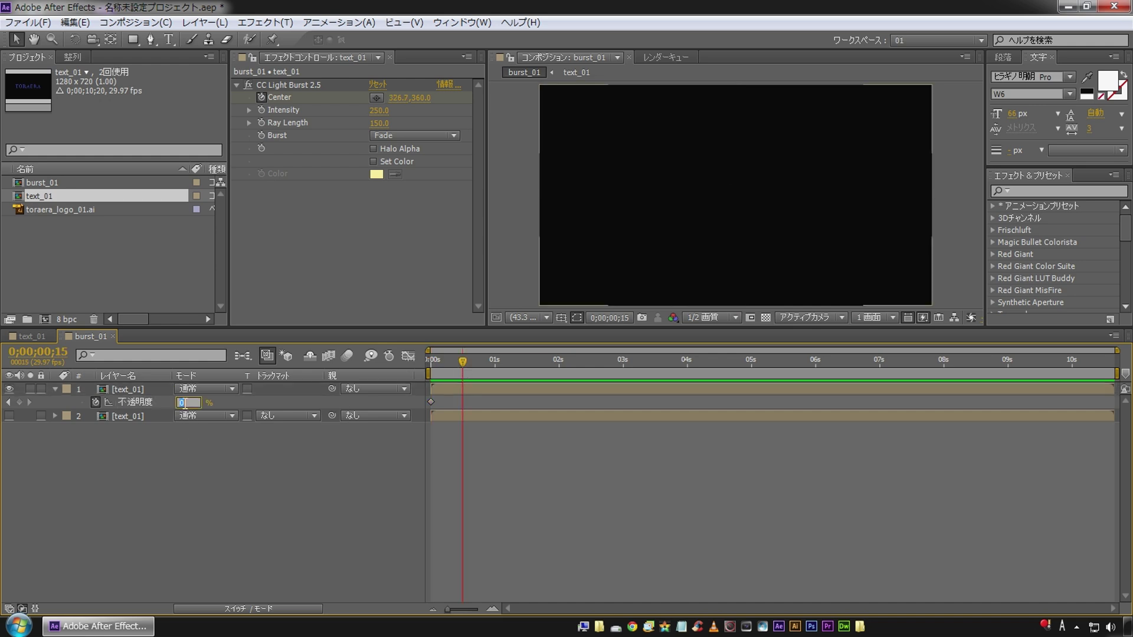
text(100)
key(Return)
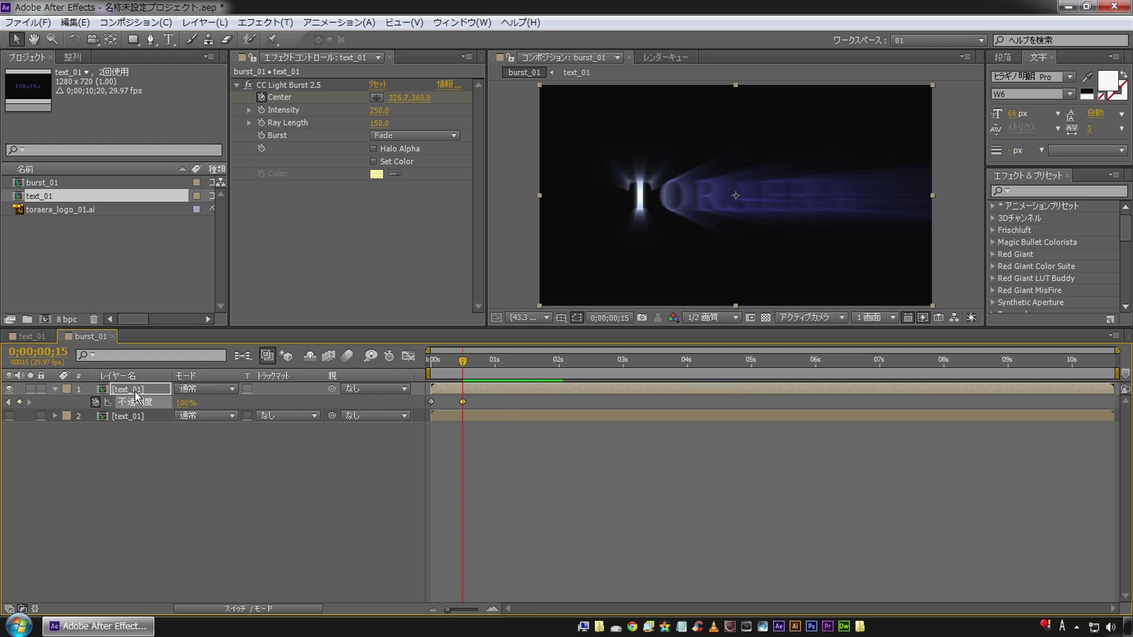
Hold 100% opacity at 2;15, drop it to 0% at 3 s, then preview.
key(u)
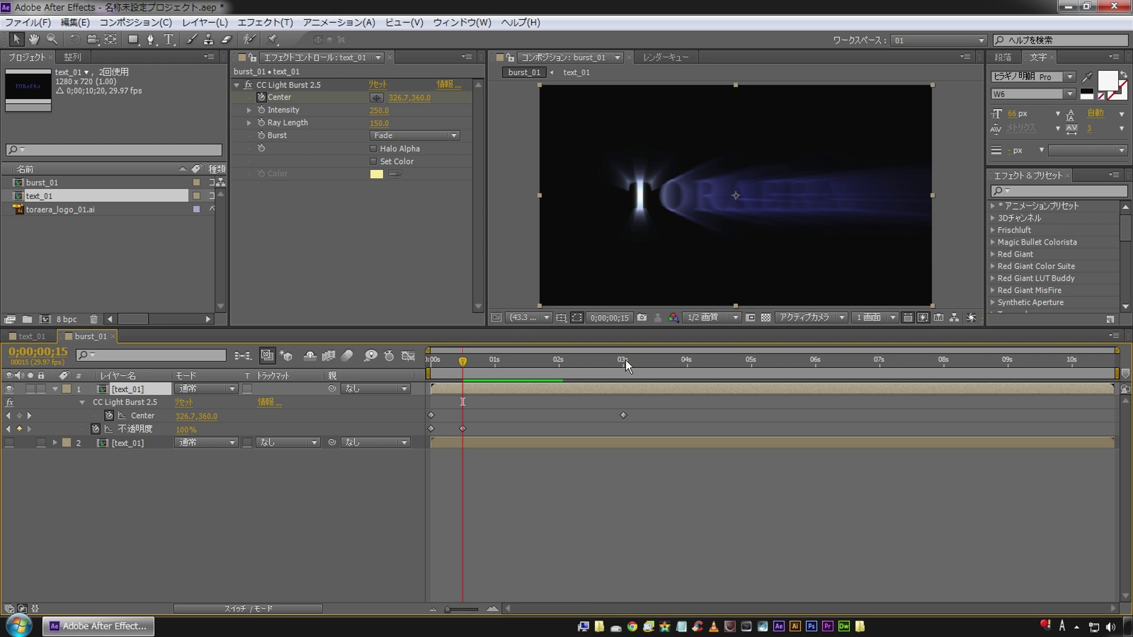
click(624, 359)
click(600, 365)
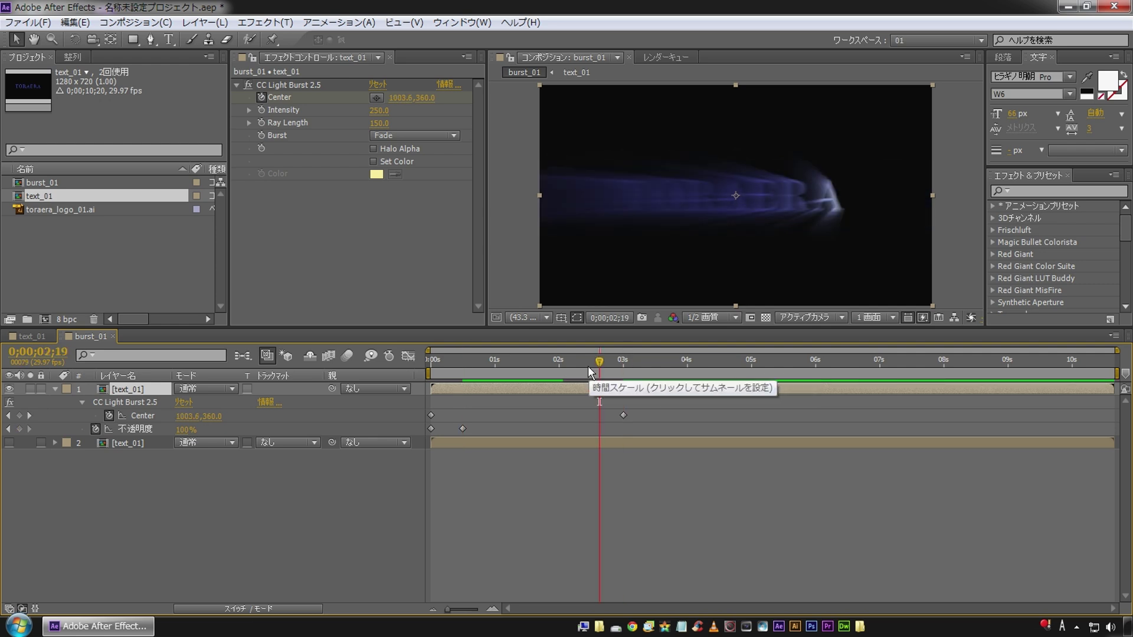
click(588, 367)
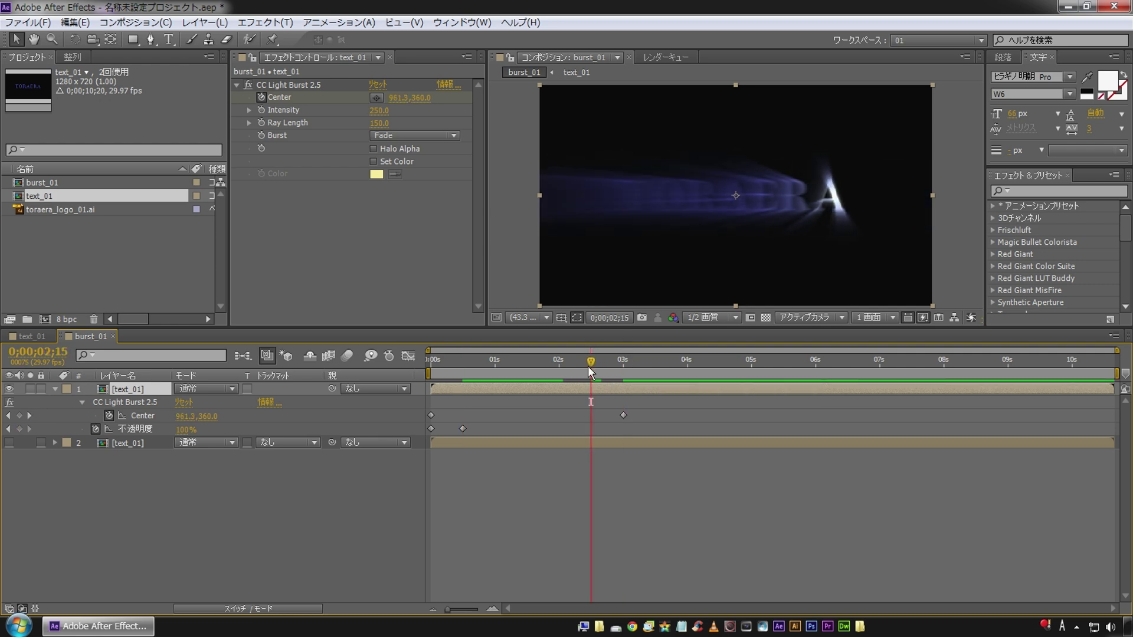
click(13, 430)
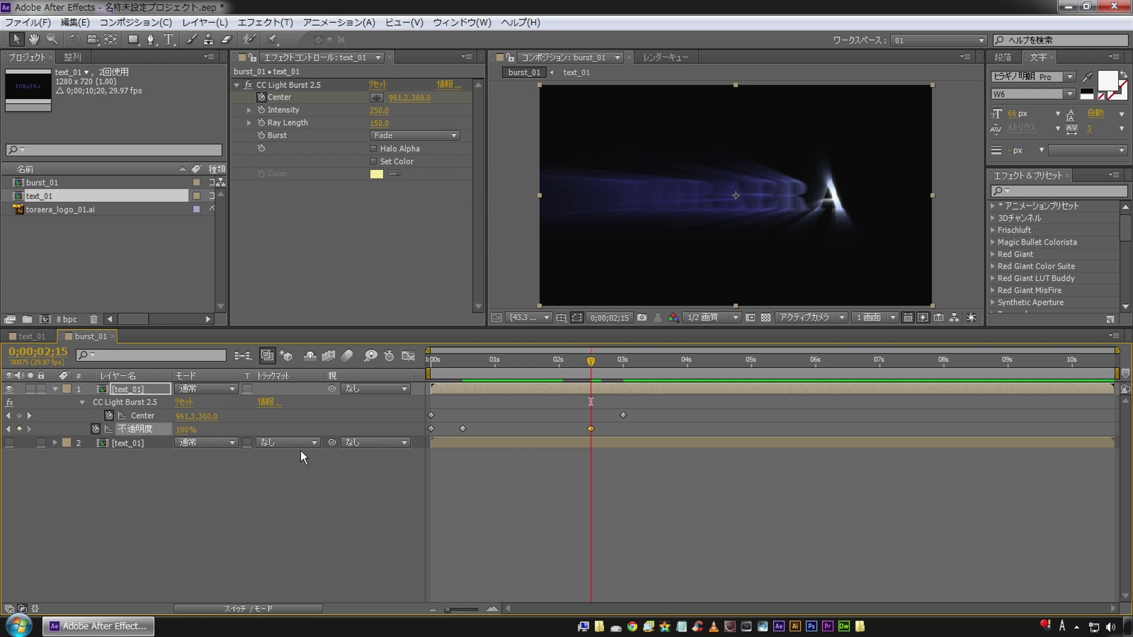
click(29, 414)
click(184, 430)
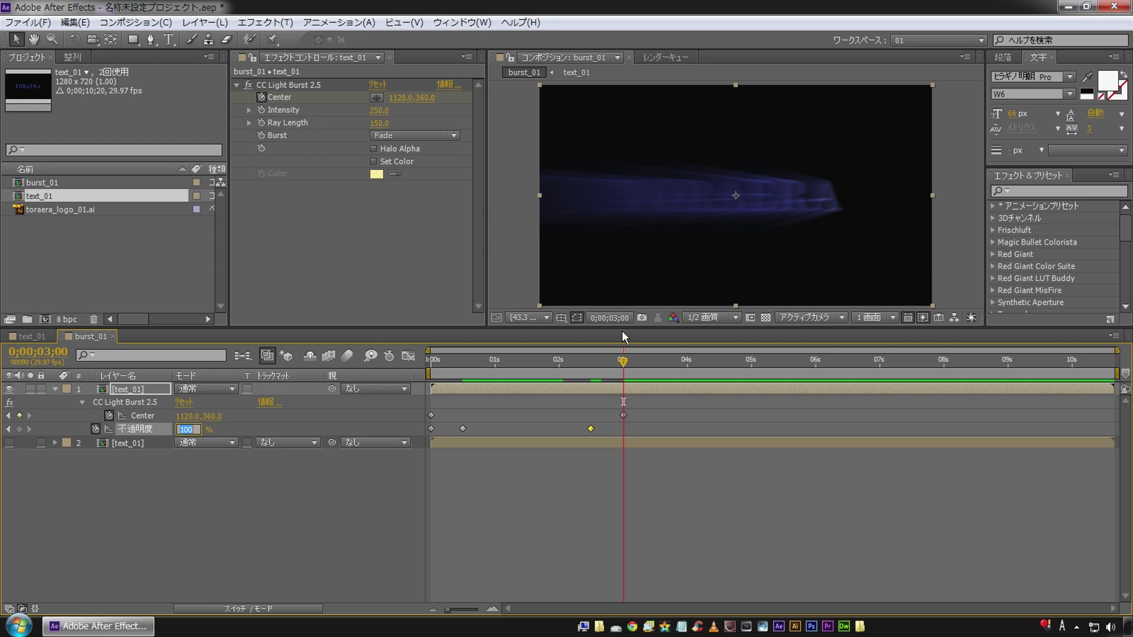
text(0)
key(Return)
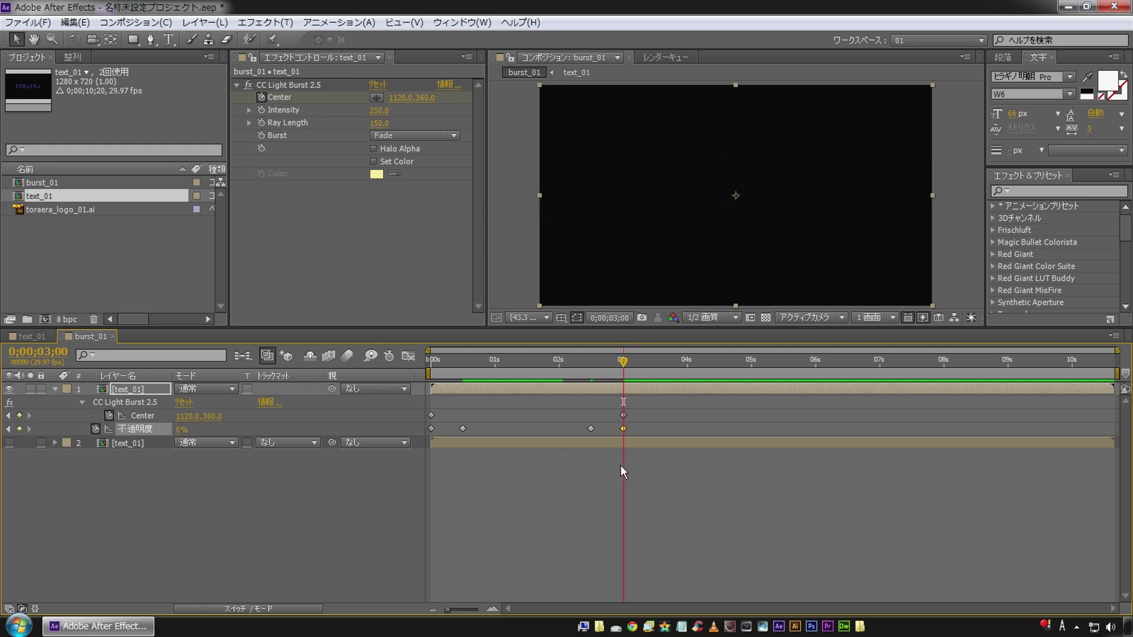
click(275, 493)
key(Home)
key(space)
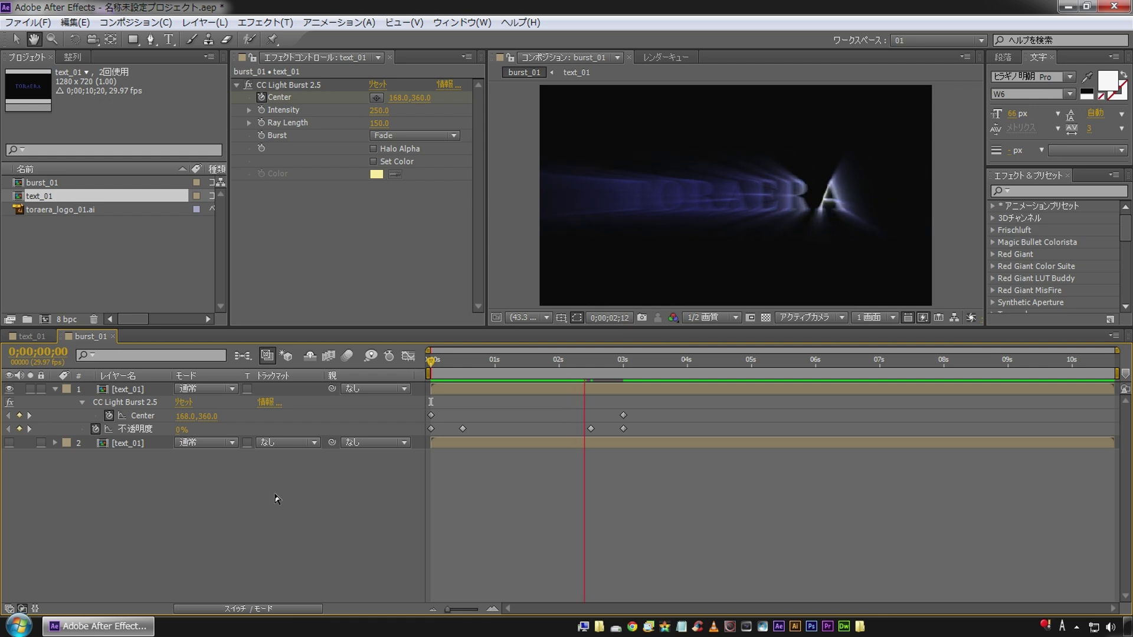
Make plain text layer 2 visible, preview the reveal, and stop at frame 1;14.
click(497, 360)
drag(498, 358, 520, 360)
click(9, 443)
drag(521, 359, 405, 359)
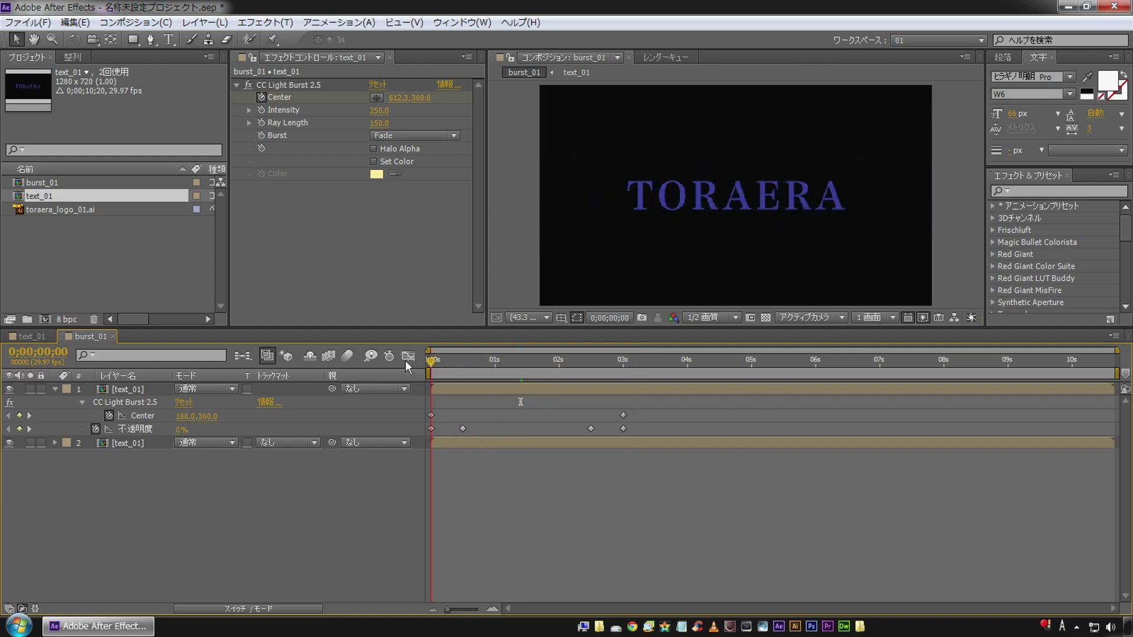
key(space)
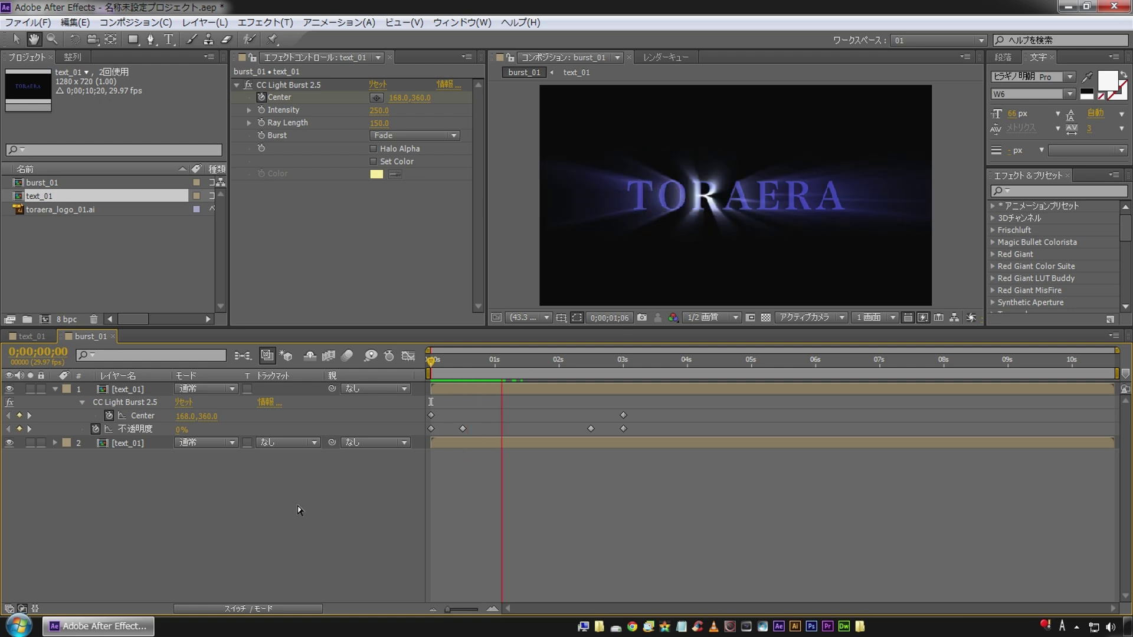
key(space)
key(space)
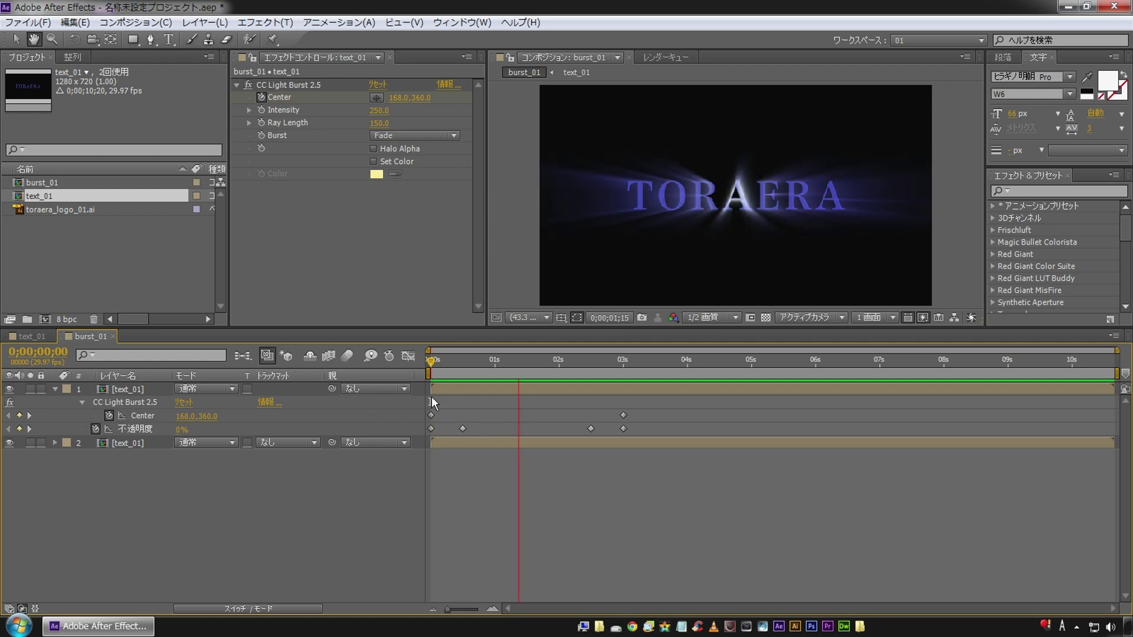
key(space)
drag(534, 361, 525, 361)
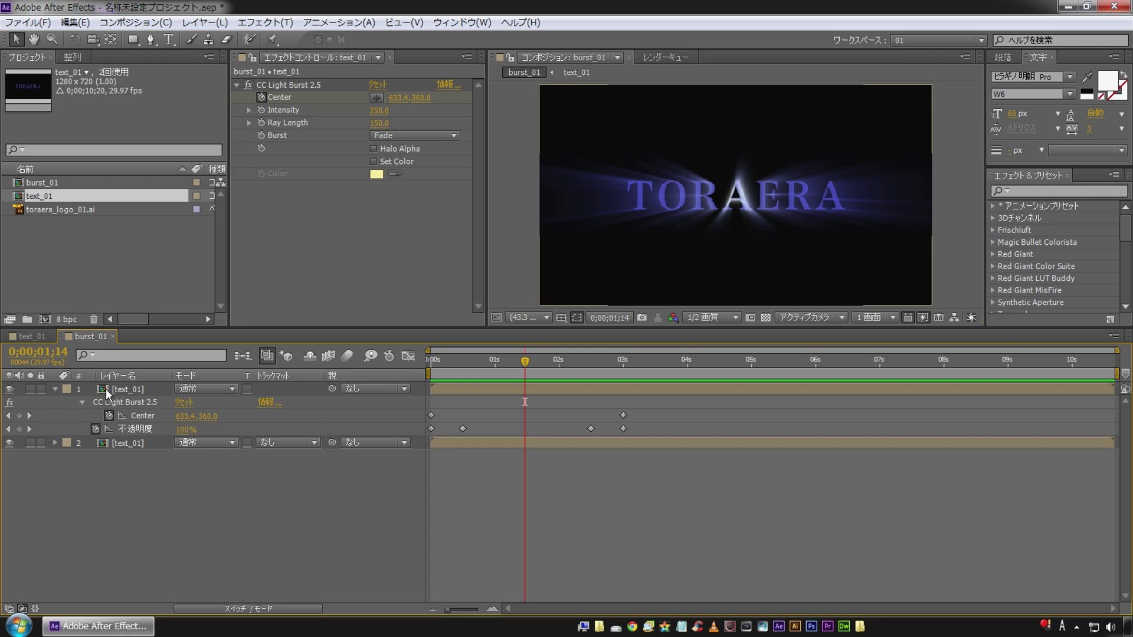
click(173, 390)
click(193, 389)
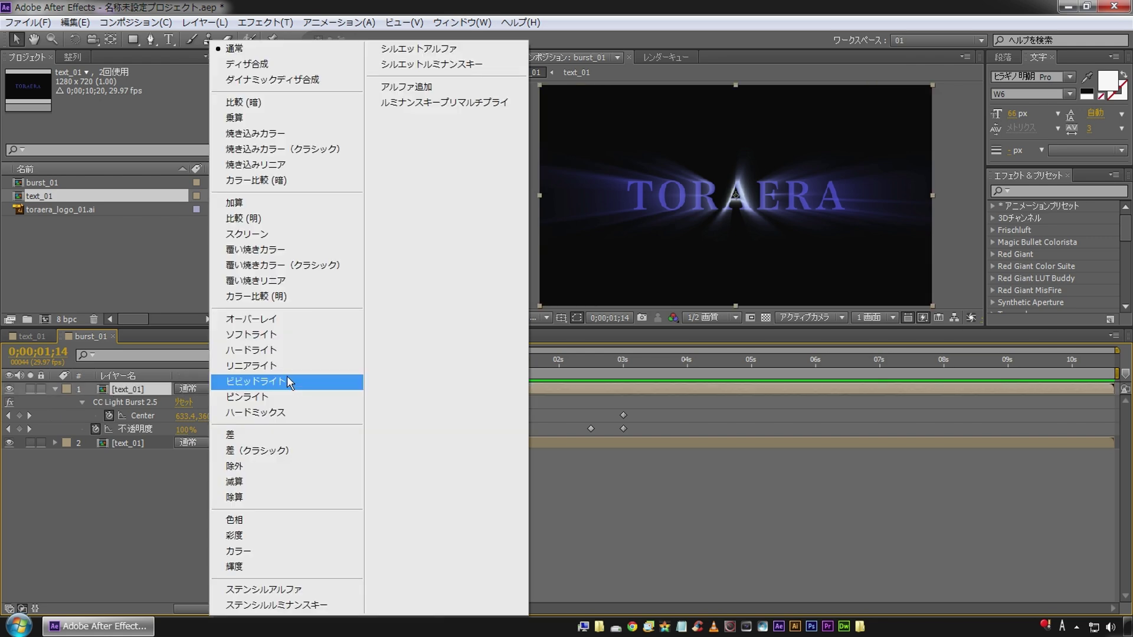
Set the burst layer's blending mode to Add and the viewer resolution to Full.
click(248, 203)
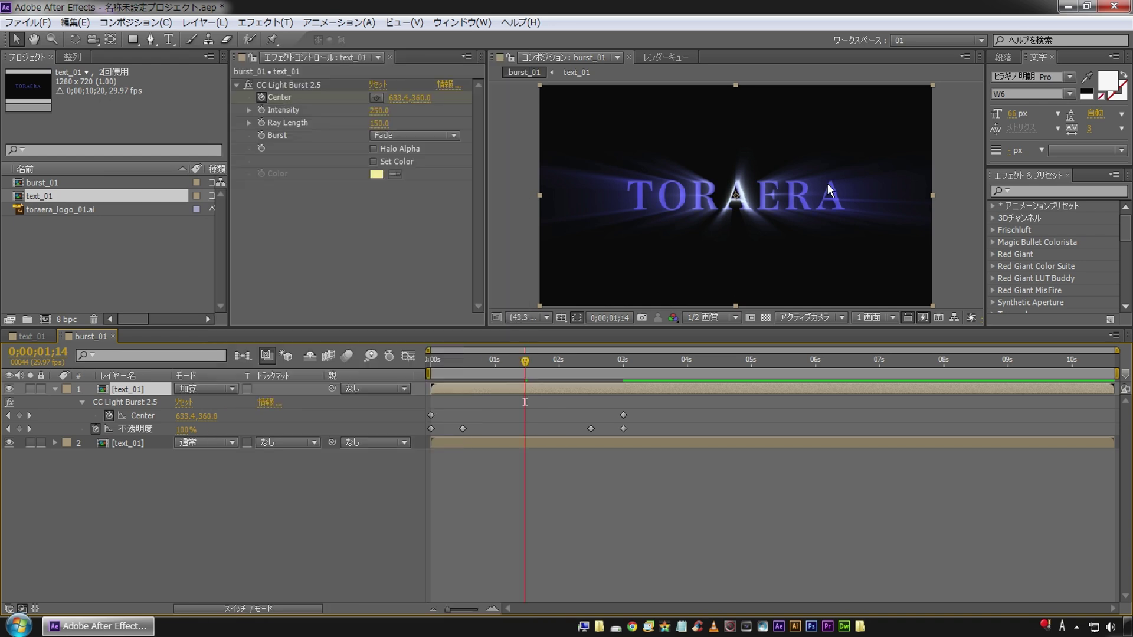
scroll(734, 196, up, 1)
click(708, 317)
click(717, 357)
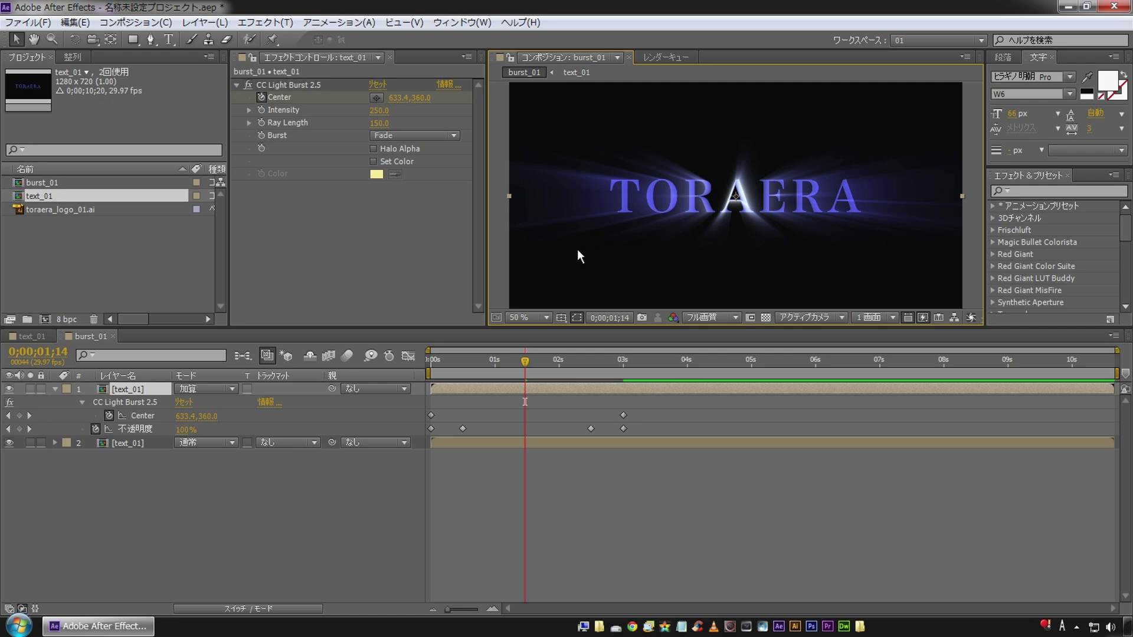
scroll(693, 239, up, 2)
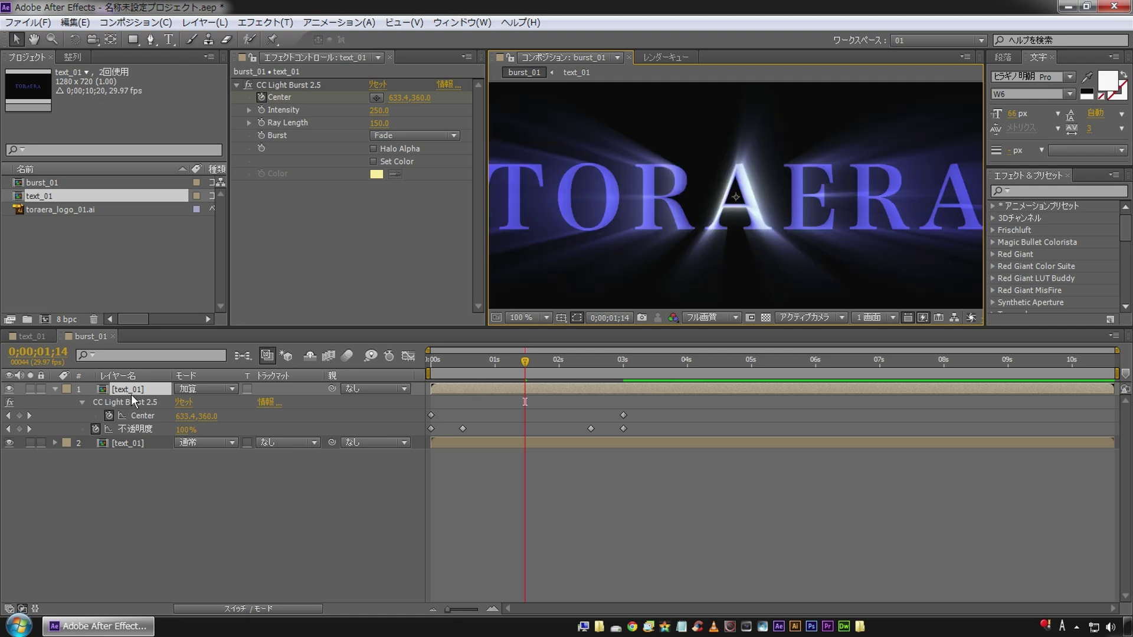
Add a smooth blur (ブラー(滑らか)) to the burst layer with a blur amount of 12.0.
right_click(332, 219)
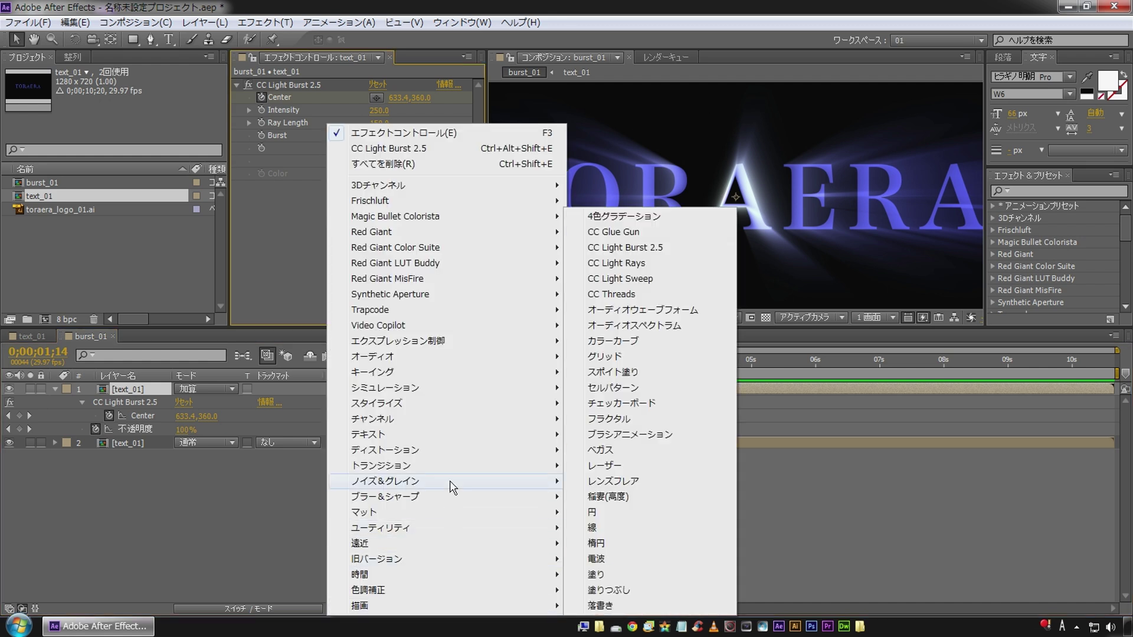
mouse_move(416, 503)
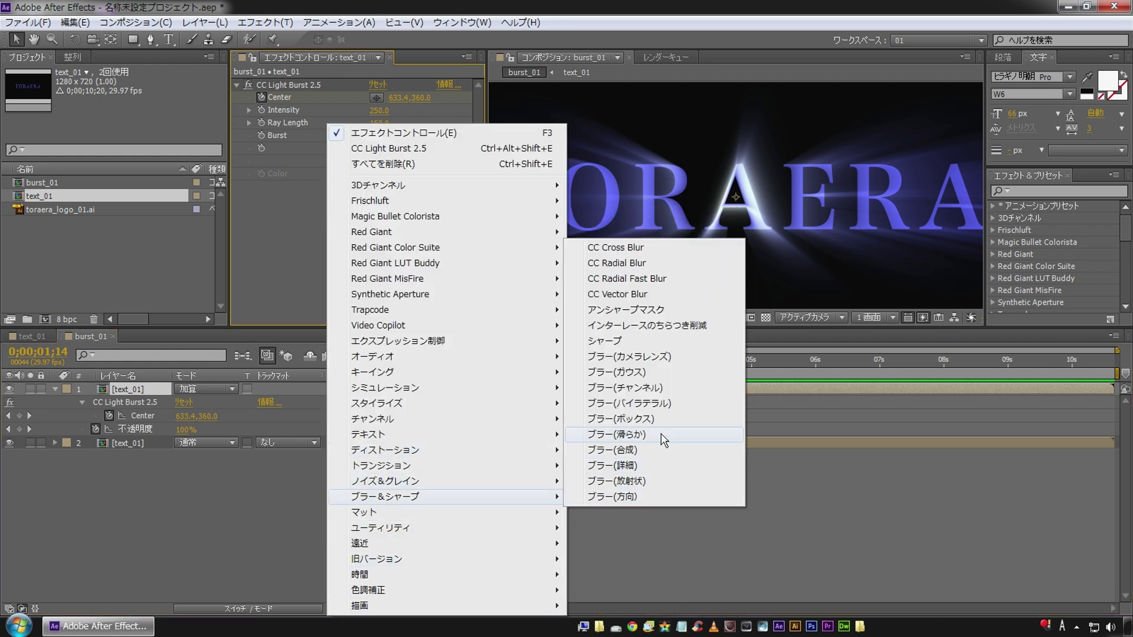
click(663, 438)
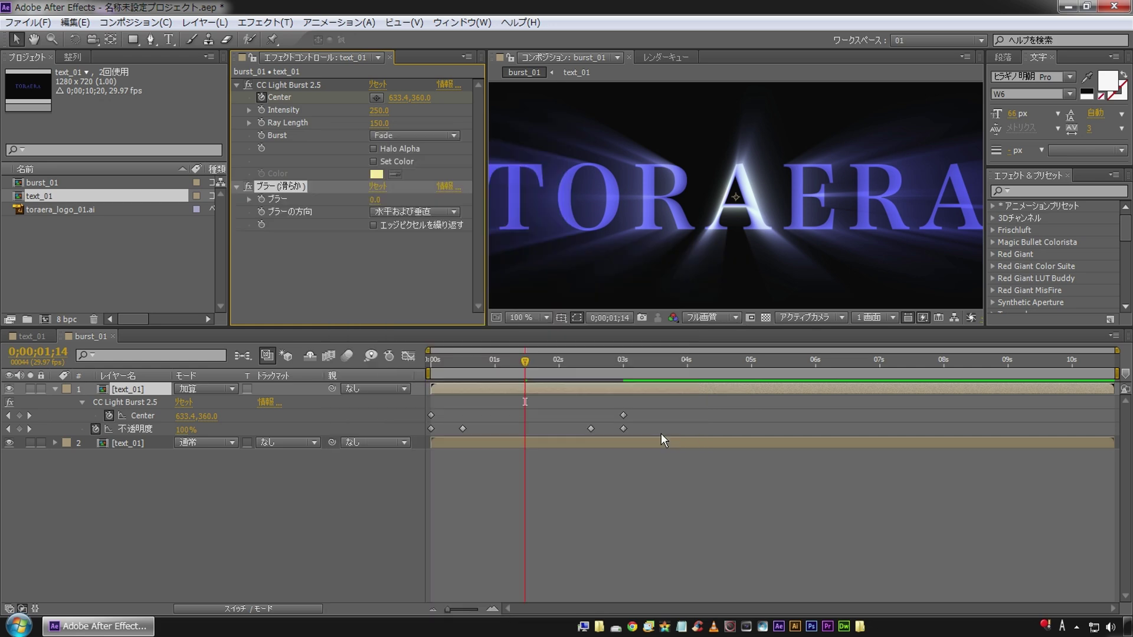
drag(378, 201, 393, 206)
click(377, 200)
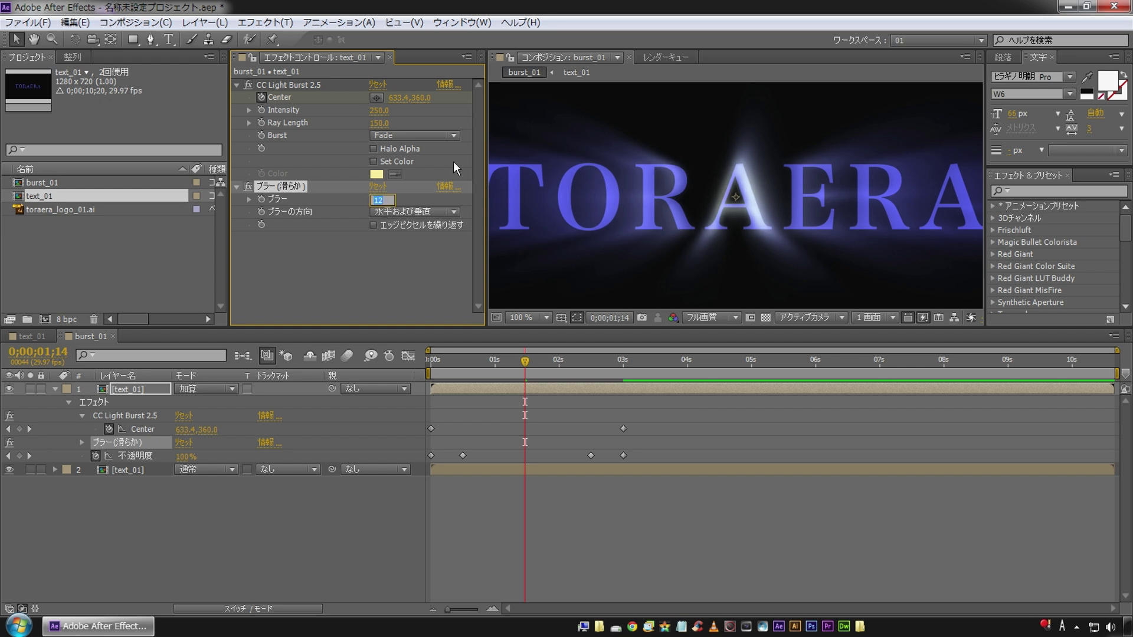
click(219, 555)
Fit the whole frame in the viewer and preview burst_01 from the start.
click(547, 319)
click(549, 347)
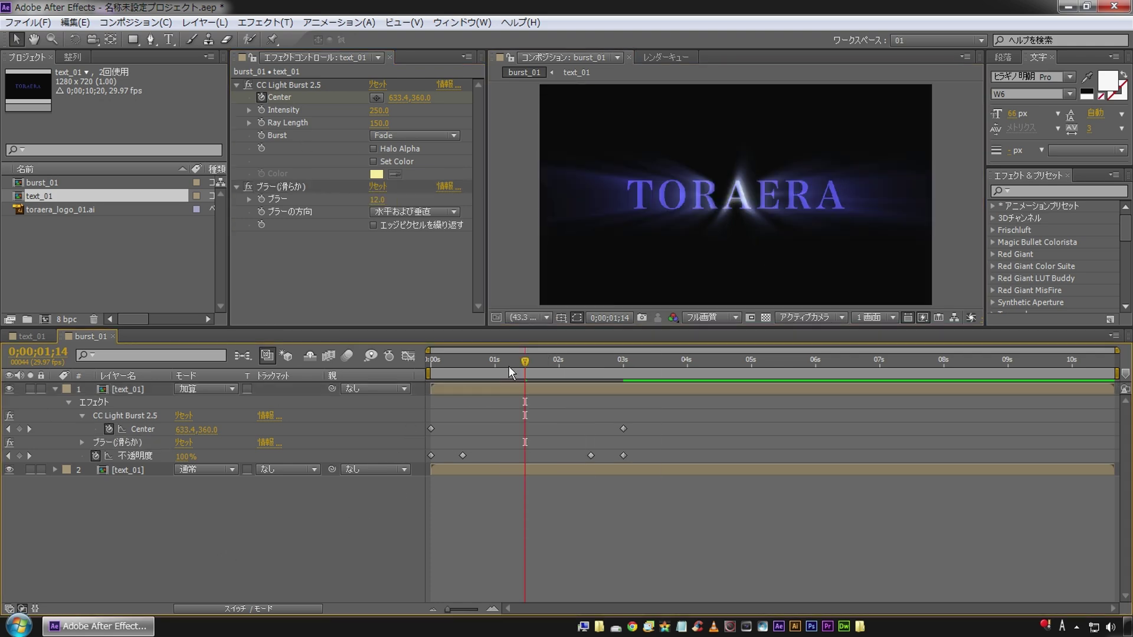
drag(509, 366, 390, 366)
key(space)
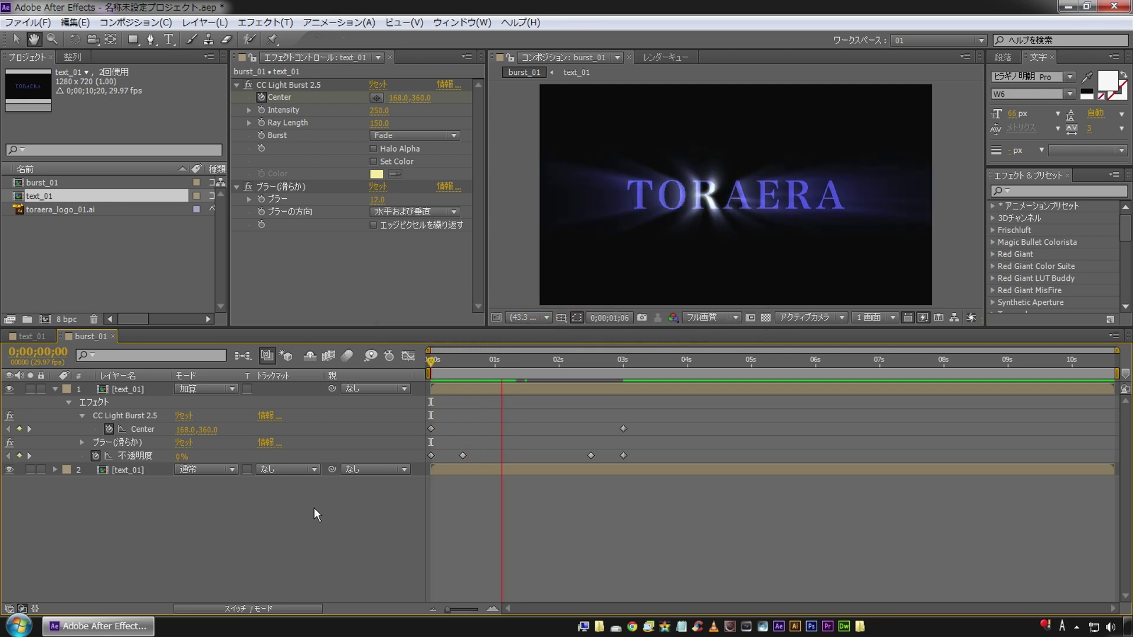
click(628, 200)
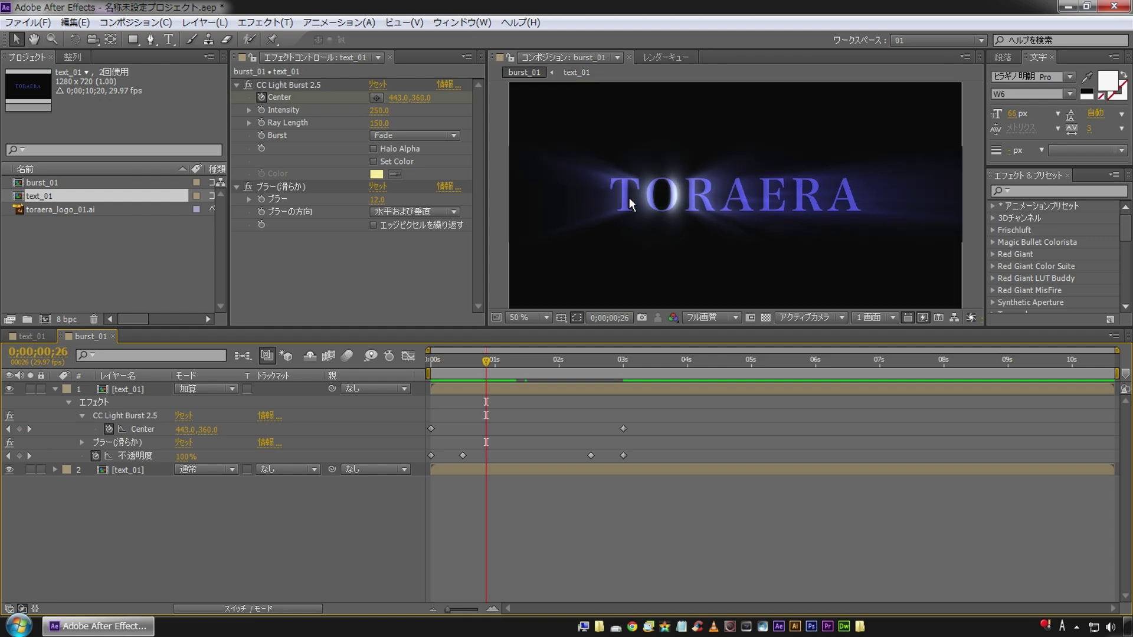
key(slash)
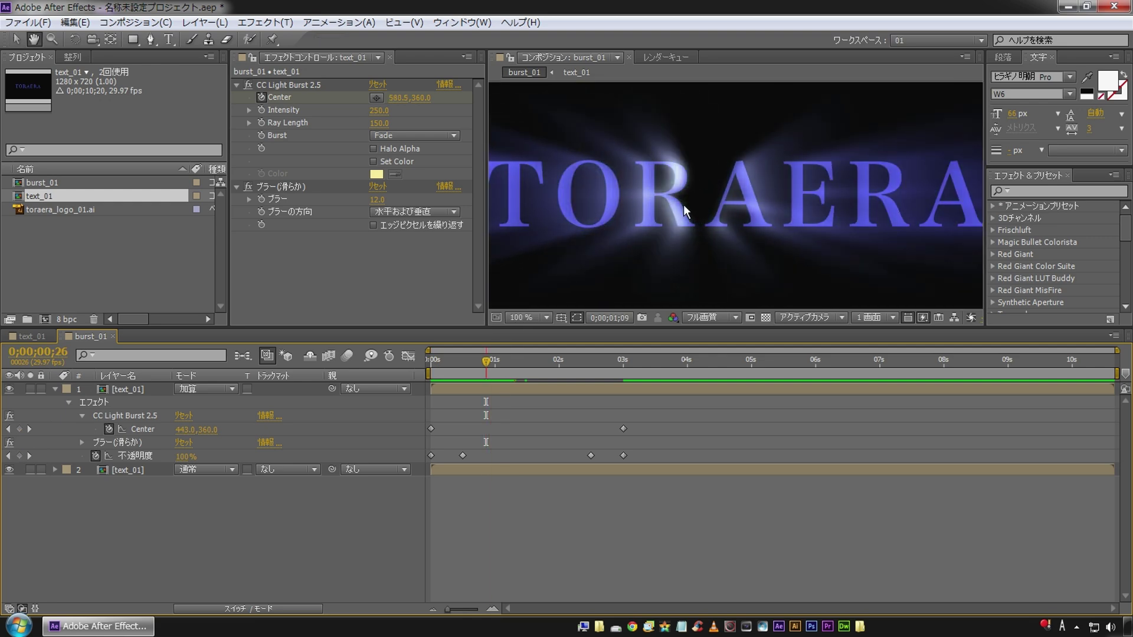
key(v)
key(comma)
click(452, 366)
key(space)
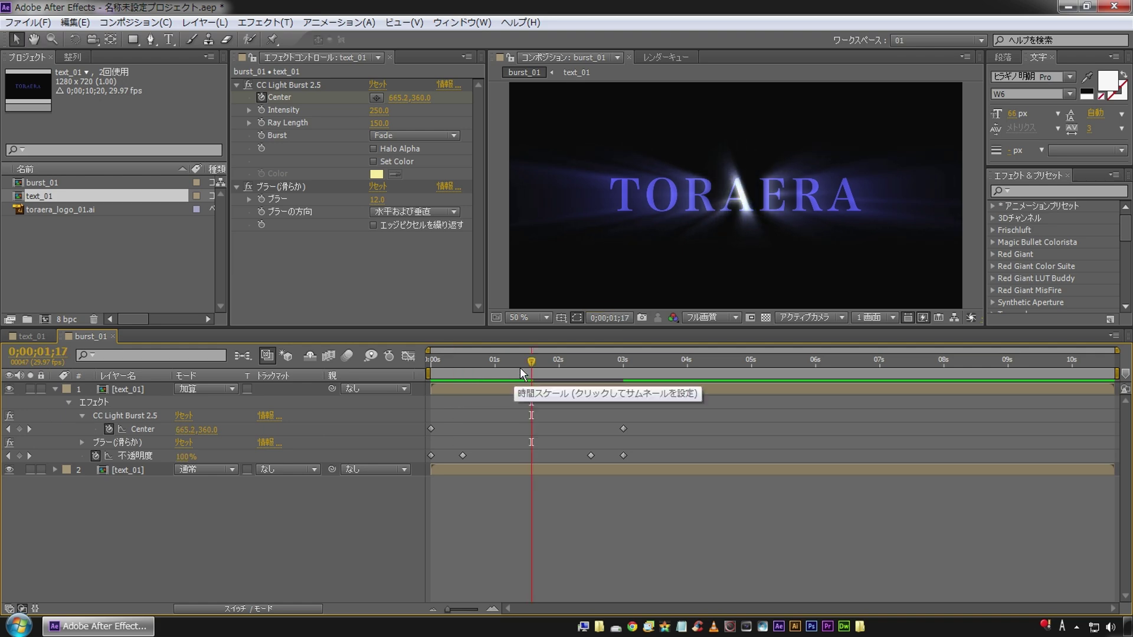
drag(483, 367, 492, 371)
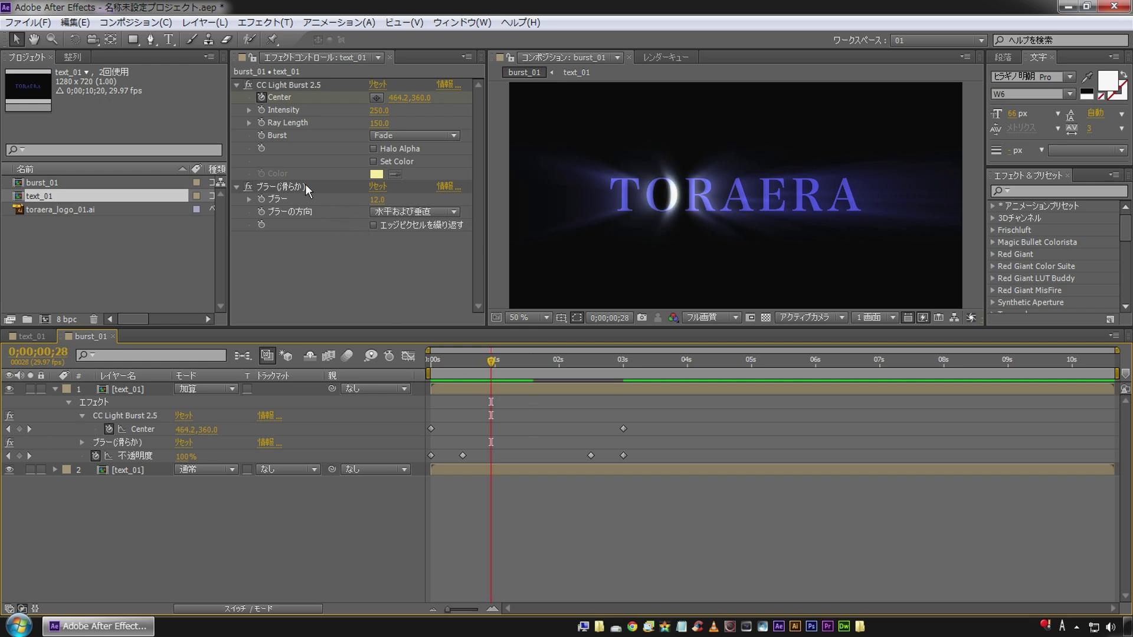
Turn on Set Color in CC Light Burst and pick a deep blue (about 324DB3).
click(373, 162)
click(377, 175)
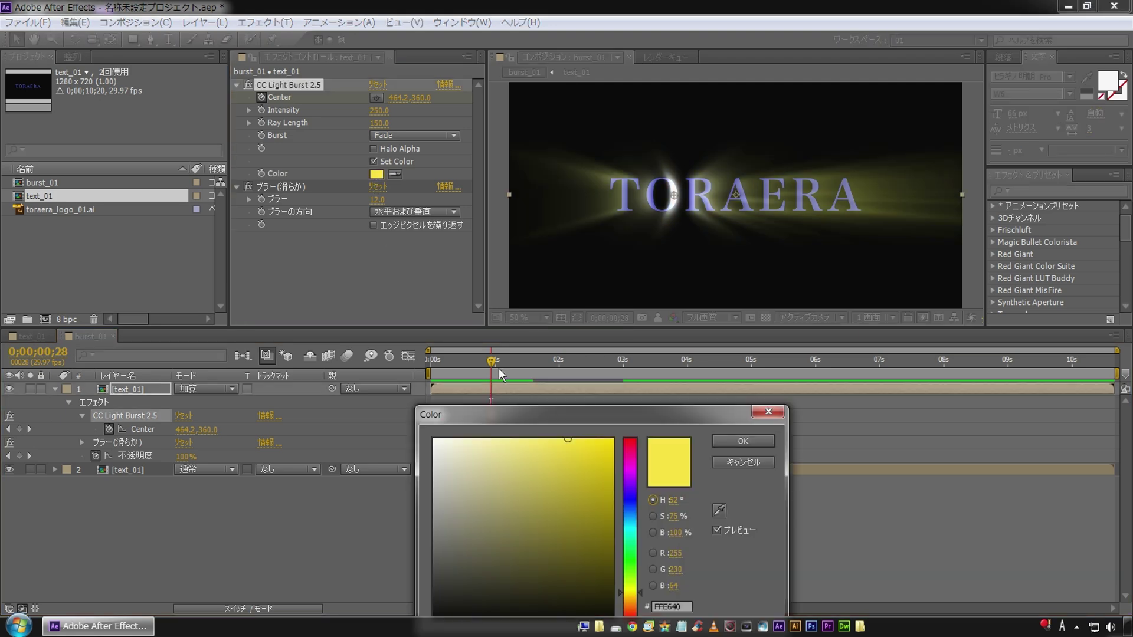
drag(632, 412, 497, 268)
mouse_move(465, 349)
mouse_down()
mouse_move(438, 392)
mouse_move(411, 383)
mouse_up()
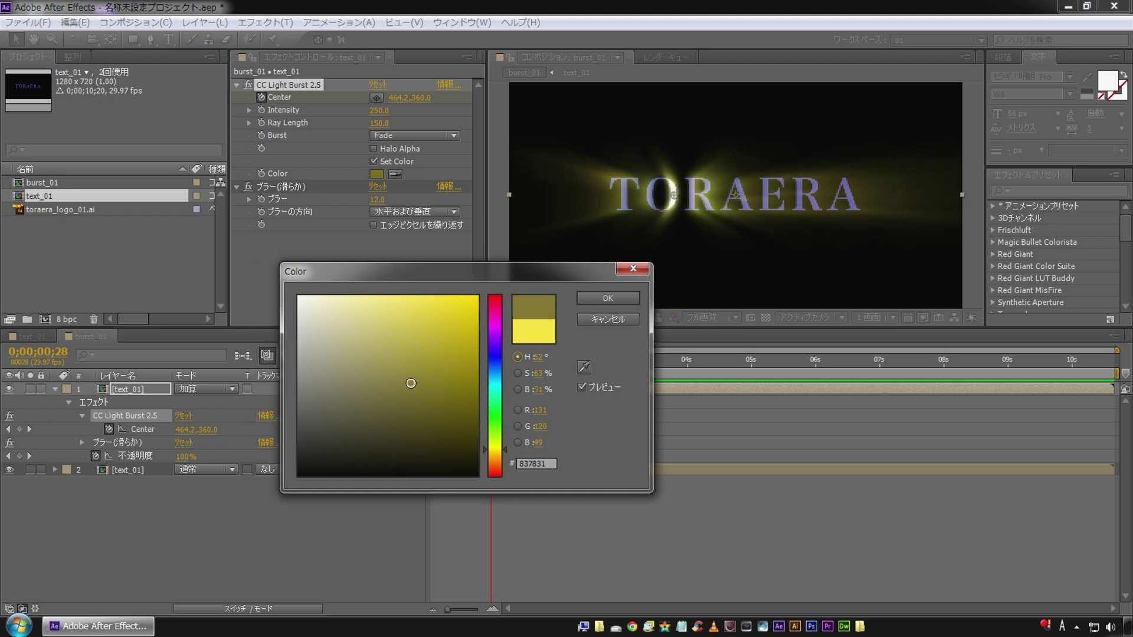
click(498, 361)
mouse_move(429, 393)
mouse_down()
mouse_move(438, 361)
mouse_move(417, 362)
mouse_up()
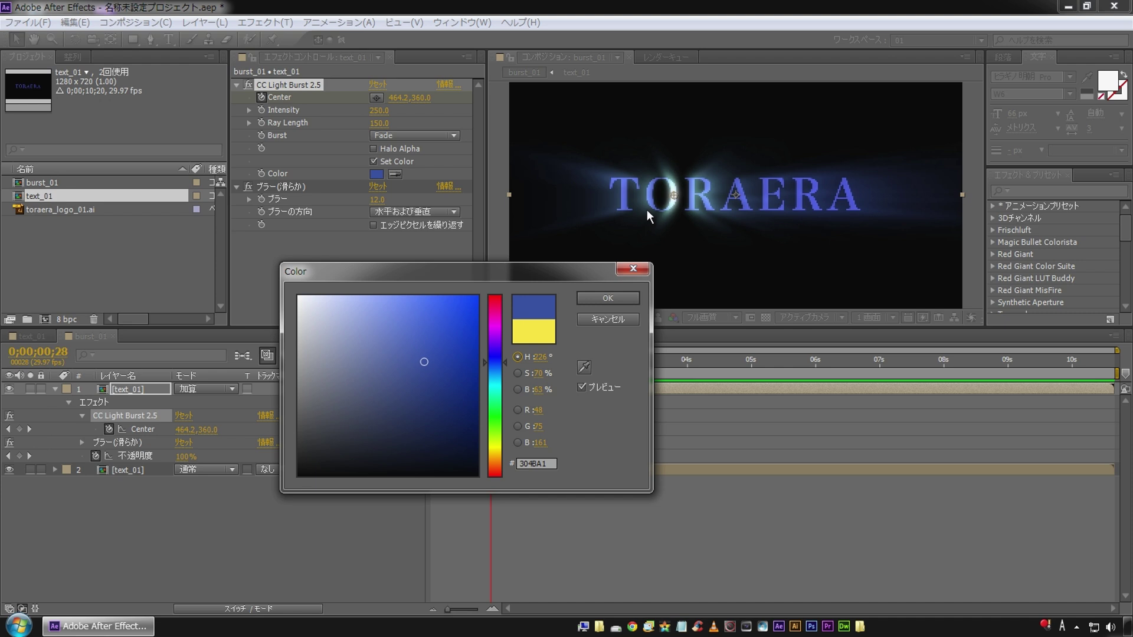
drag(424, 363, 417, 350)
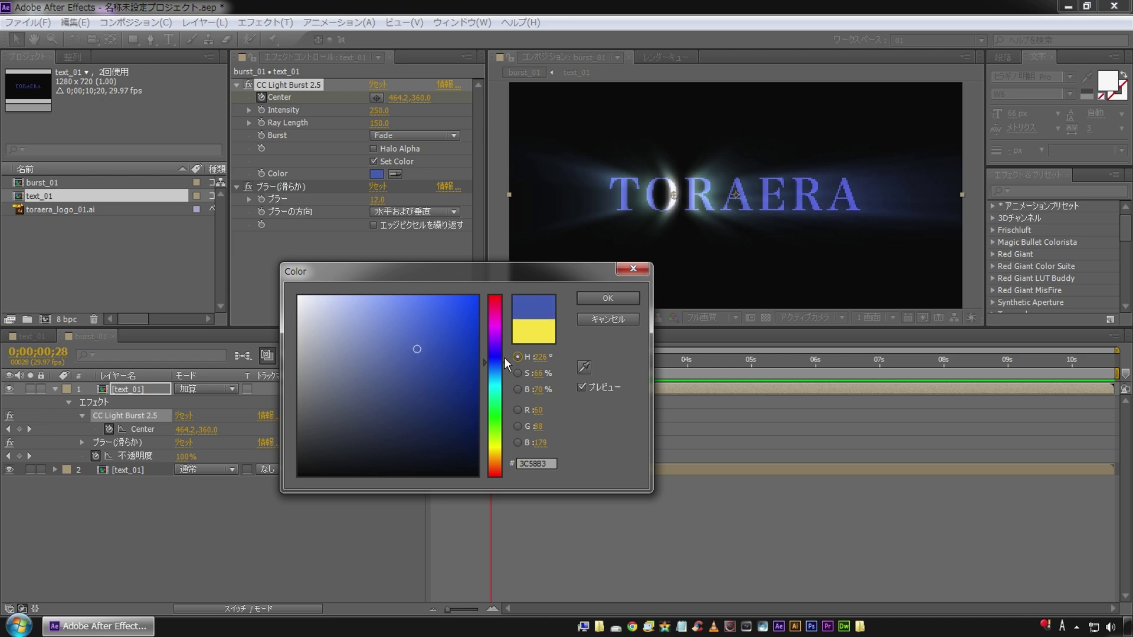
drag(505, 358, 493, 362)
drag(417, 350, 429, 350)
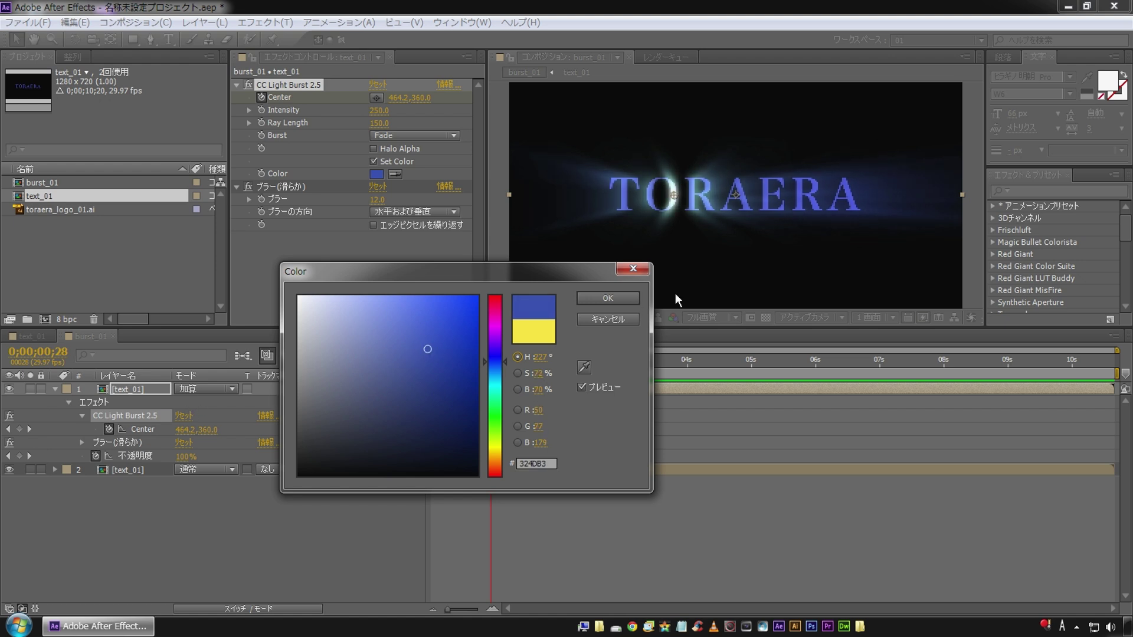
click(629, 299)
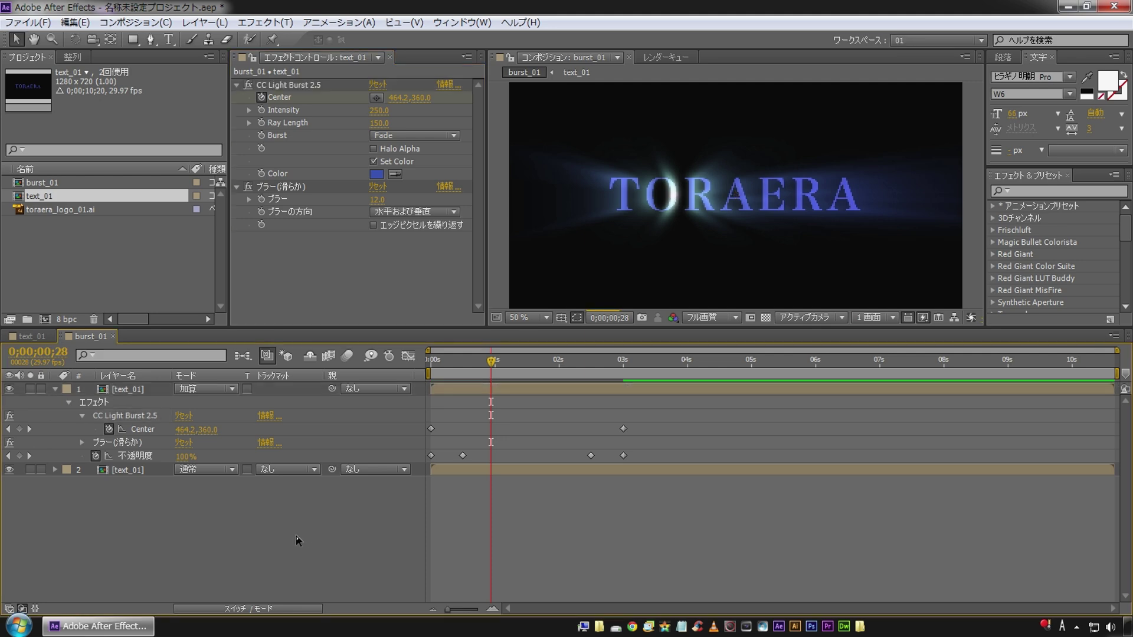
Add Hue/Saturation to the burst layer with master hue +21°, then play from the start.
click(122, 391)
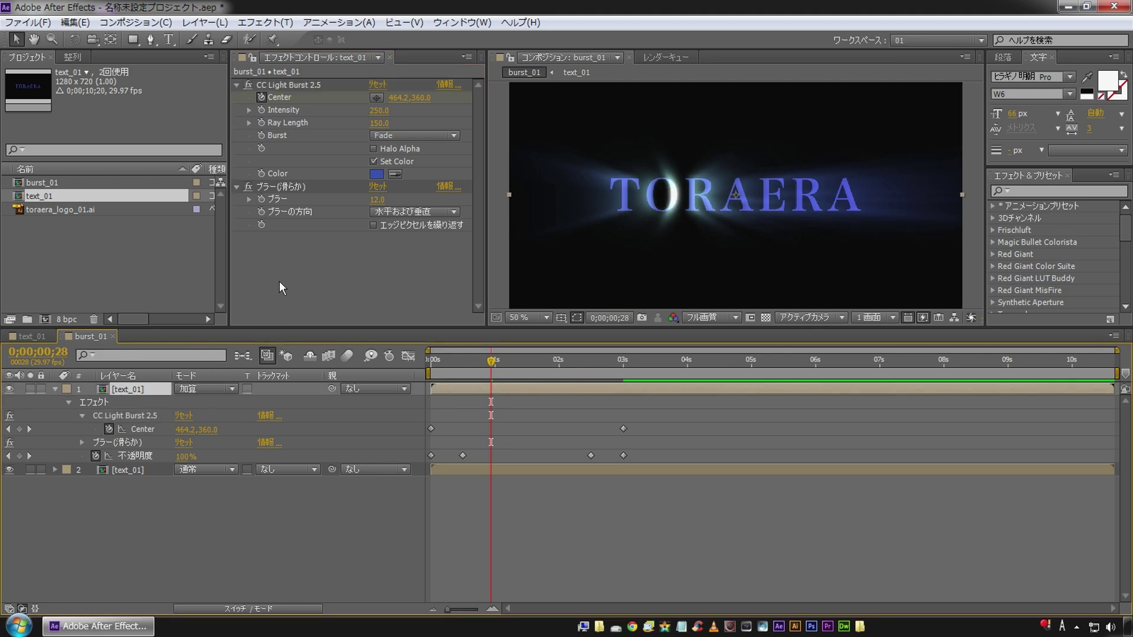
right_click(290, 292)
mouse_move(325, 593)
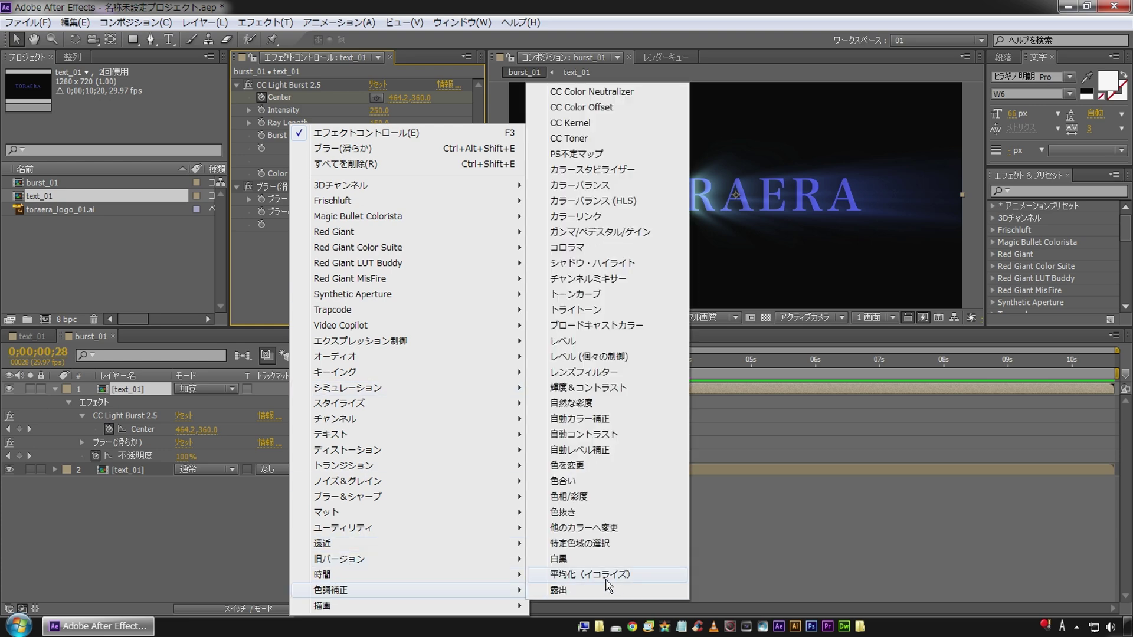
click(603, 498)
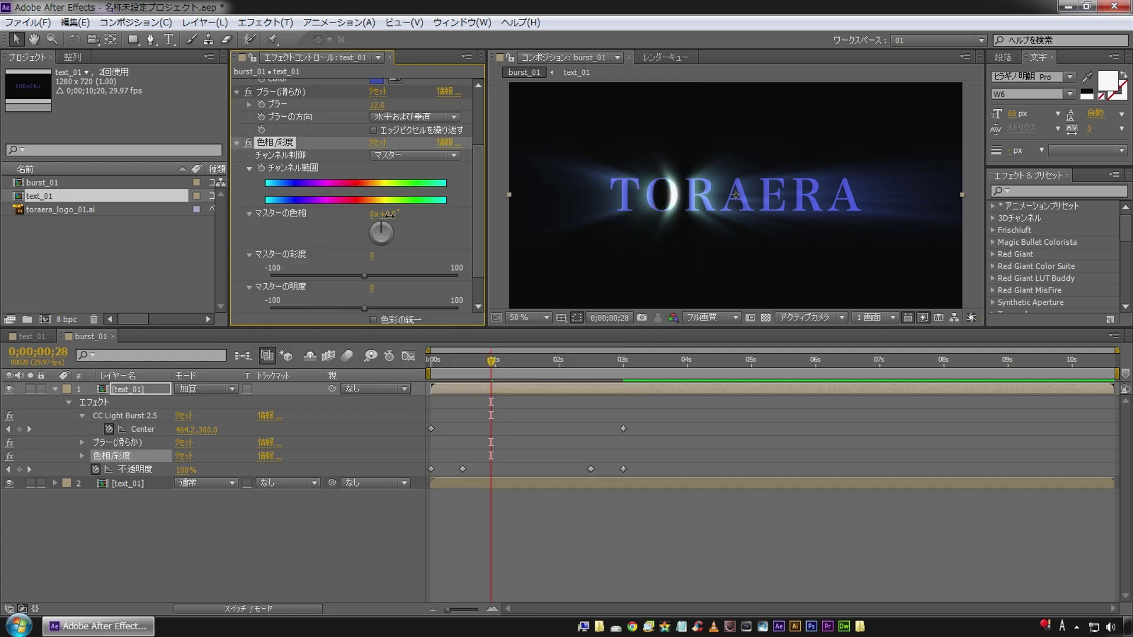
drag(389, 214, 403, 215)
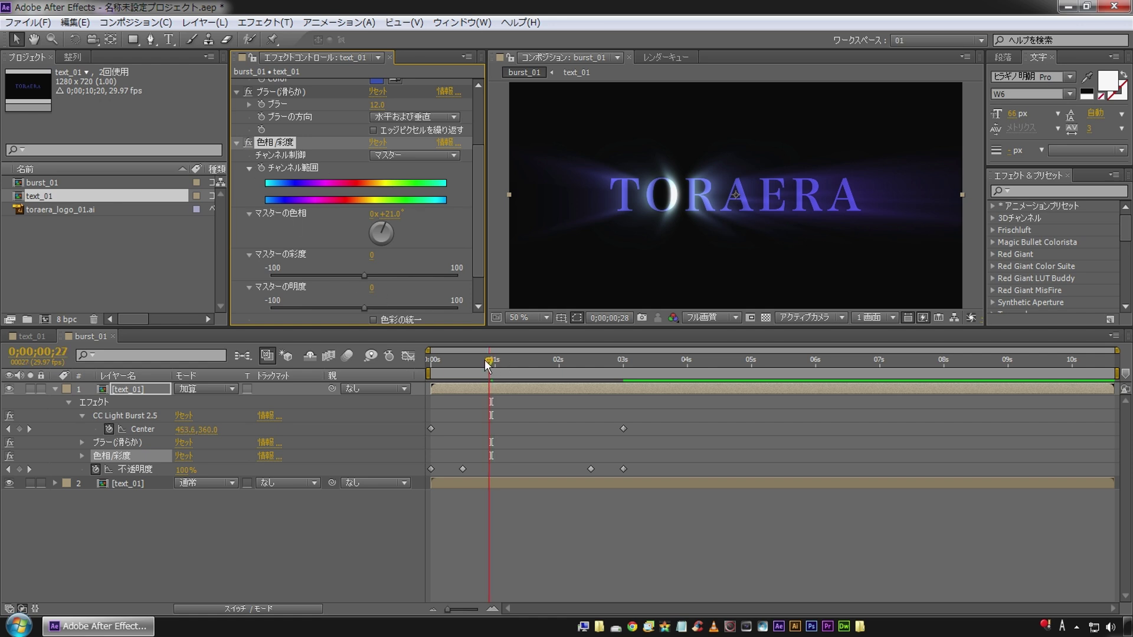
drag(490, 360, 419, 359)
key(space)
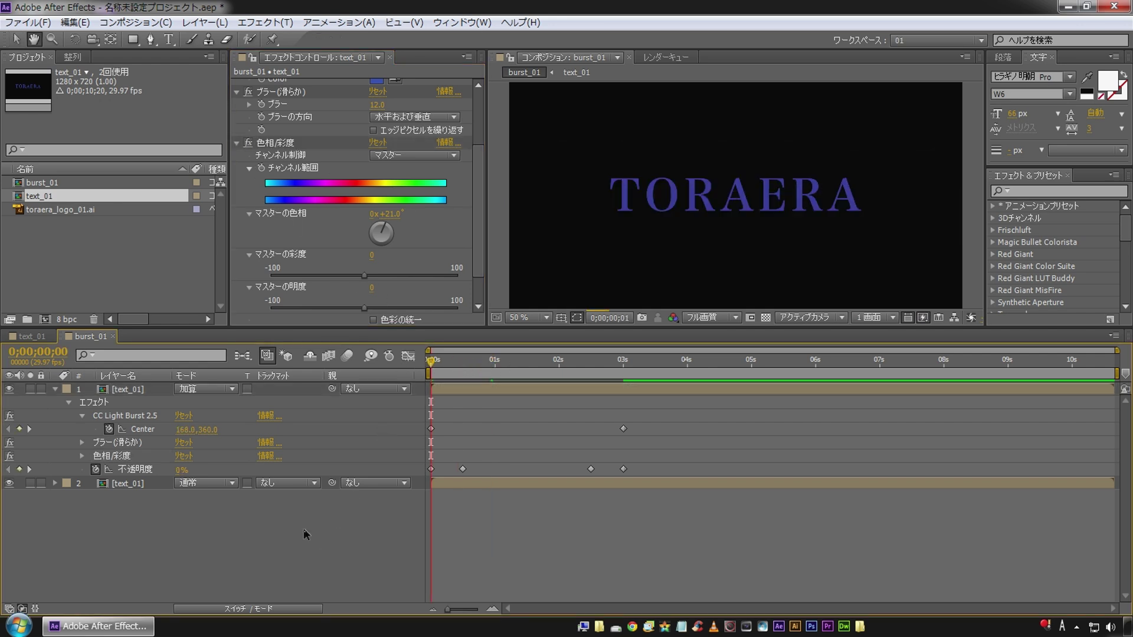